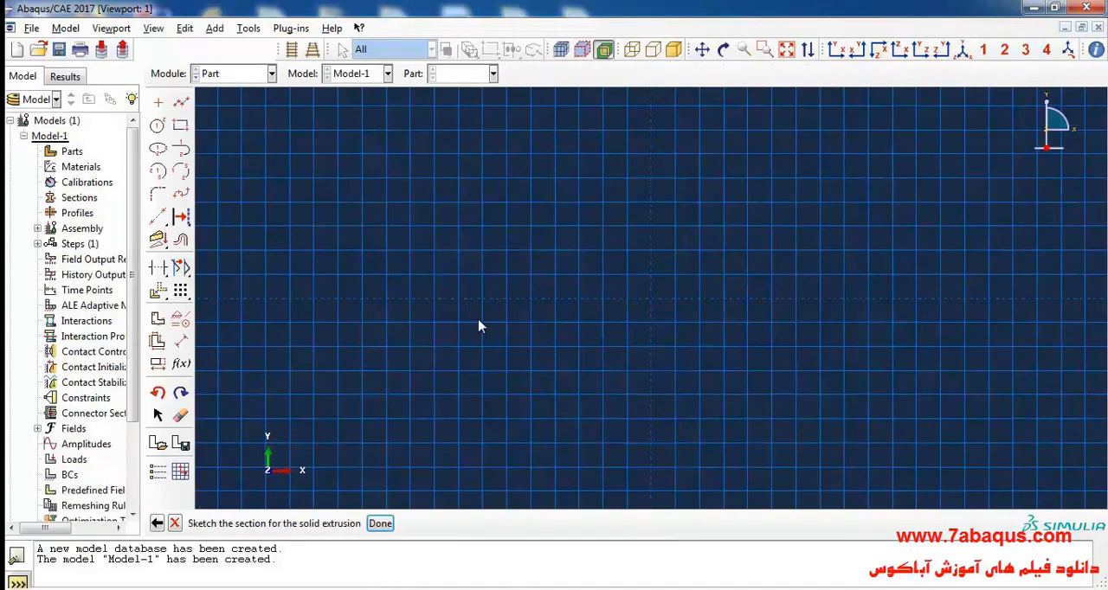
Step: Switch to the masonry wall paper in Acrobat Reader and find section 4.3 on in-plane cyclic loading
{"action": "scroll", "coordinate": [508, 330], "scroll_direction": "up", "scroll_amount": 2}
{"action": "left_click", "coordinate": [576, 588]}
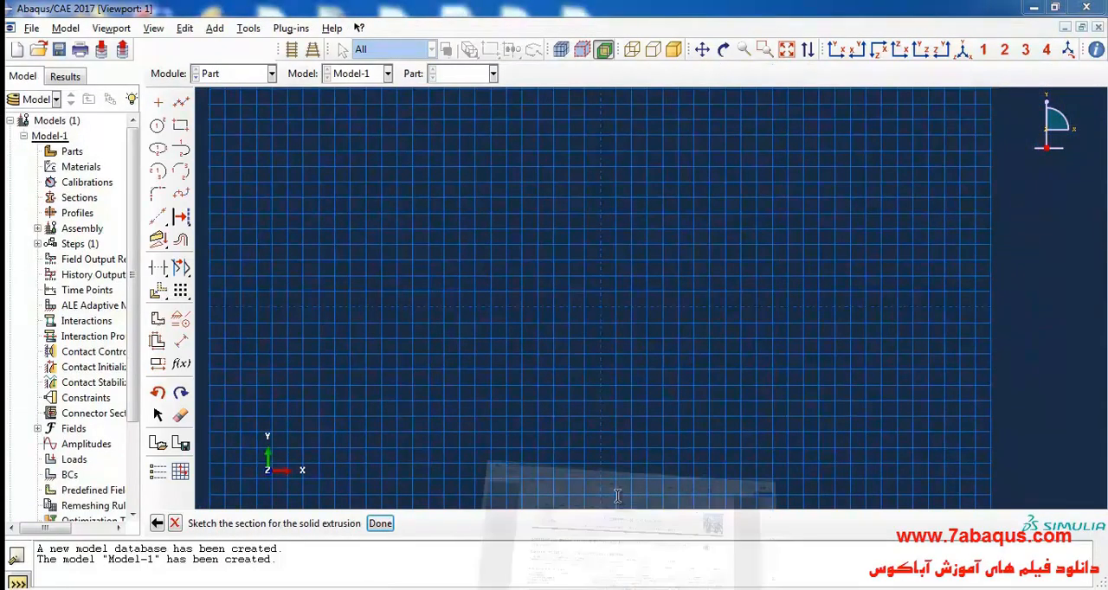
{"action": "left_click", "coordinate": [562, 364]}
{"action": "scroll", "coordinate": [563, 373], "scroll_direction": "down", "scroll_amount": 2}
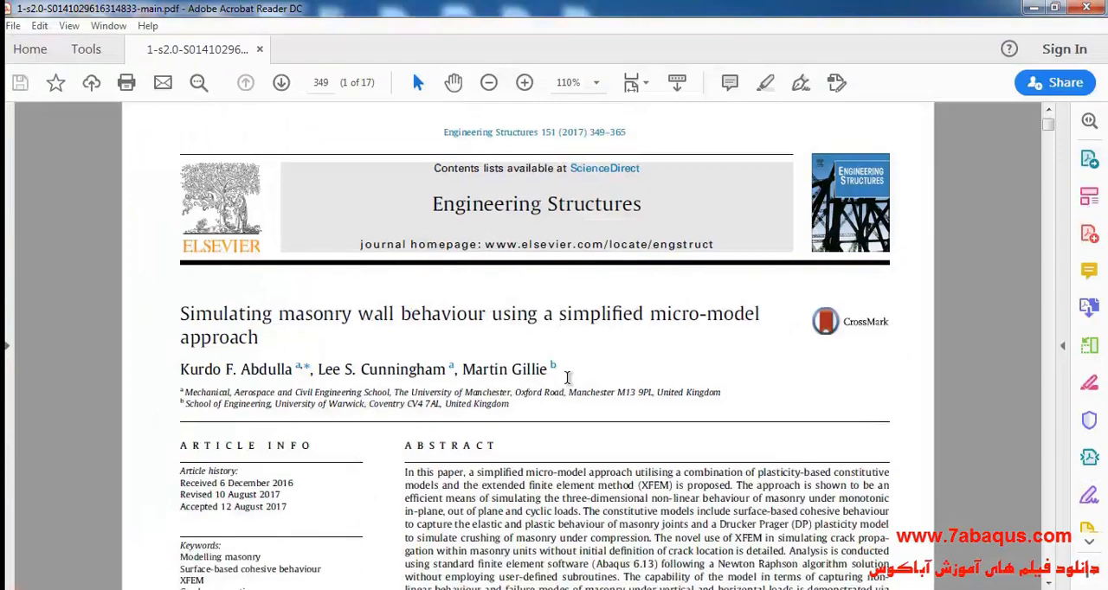
{"action": "left_click_drag", "start_coordinate": [1049, 127], "coordinate": [1073, 475]}
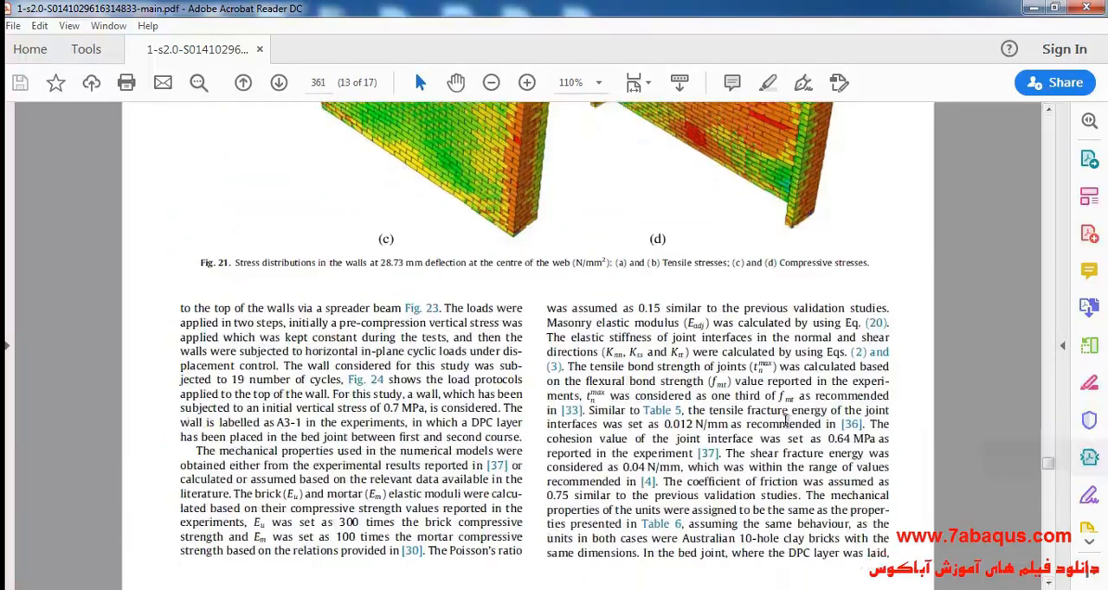
{"action": "scroll", "coordinate": [766, 414], "scroll_direction": "up", "scroll_amount": 10}
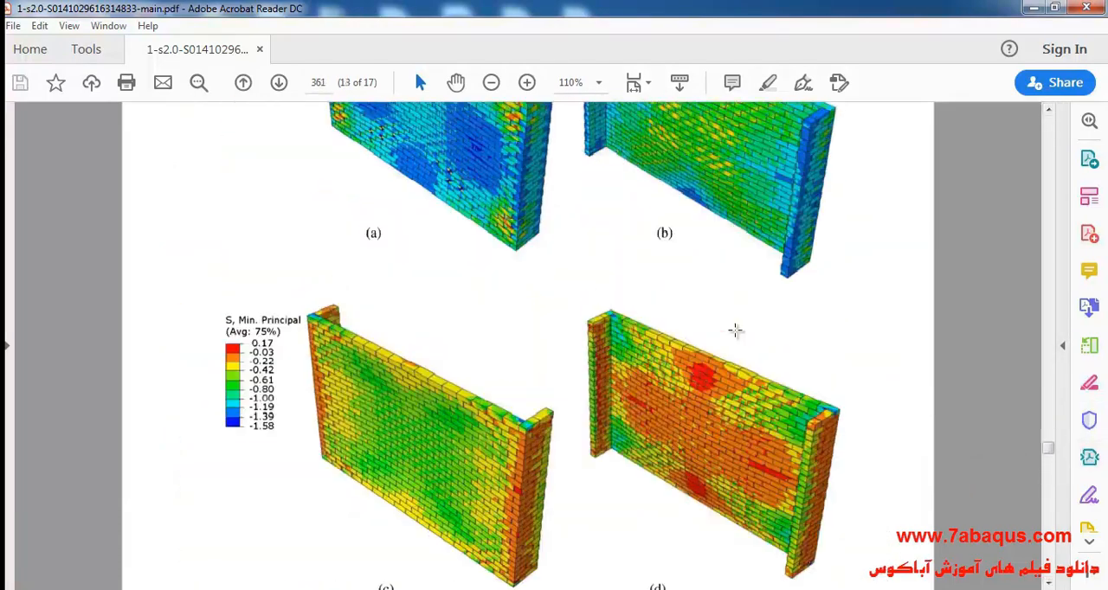
{"action": "scroll", "coordinate": [762, 300], "scroll_direction": "up", "scroll_amount": 5}
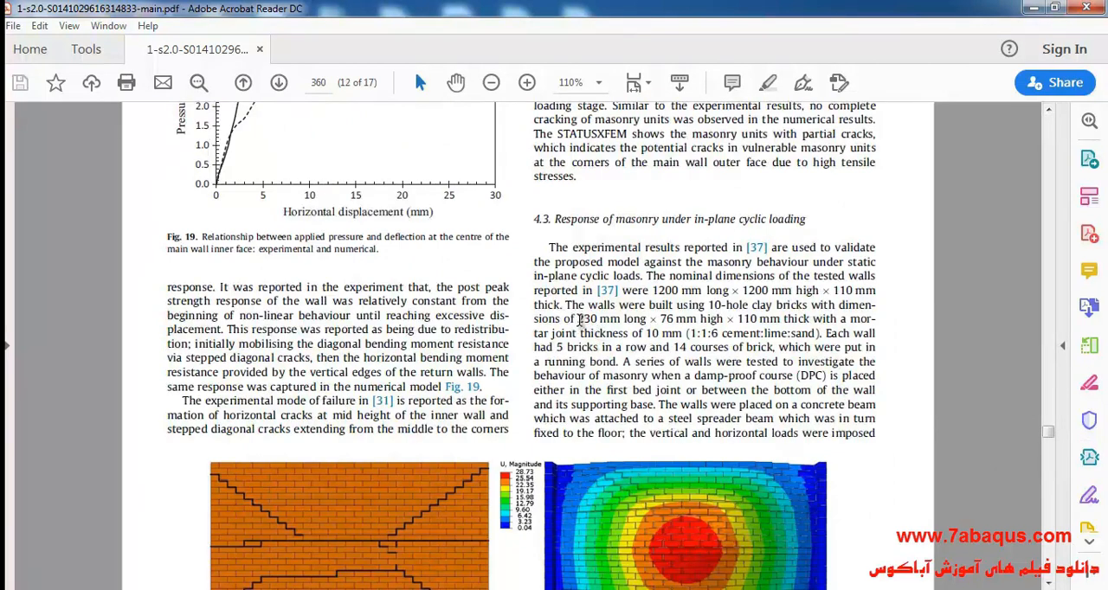
Step: Highlight the brick's length, height and thickness in section 4.3 of the paper, and return to the Abaqus sketch
{"action": "left_click_drag", "start_coordinate": [578, 319], "coordinate": [797, 320]}
{"action": "left_click", "coordinate": [740, 318]}
{"action": "left_click", "coordinate": [679, 323]}
{"action": "left_click_drag", "start_coordinate": [578, 319], "coordinate": [780, 319]}
{"action": "left_click", "coordinate": [260, 588]}
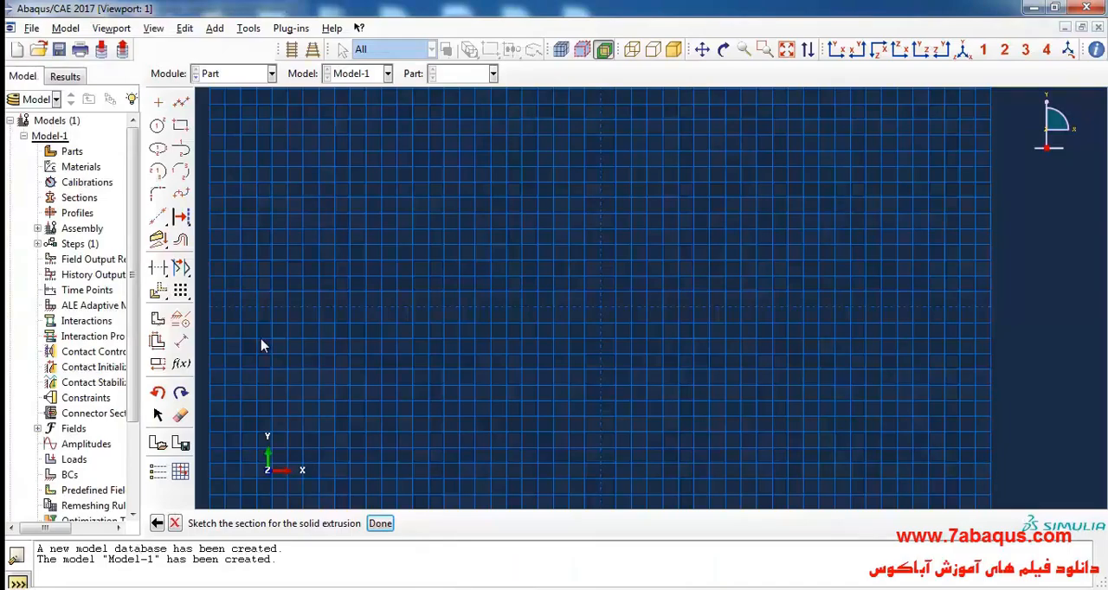
Step: Sketch a rectangle about 0.24 by 0.12 for the brick section, with corners near (-0.16, 0.08) and (0.08, -0.04)
{"action": "left_click", "coordinate": [180, 125]}
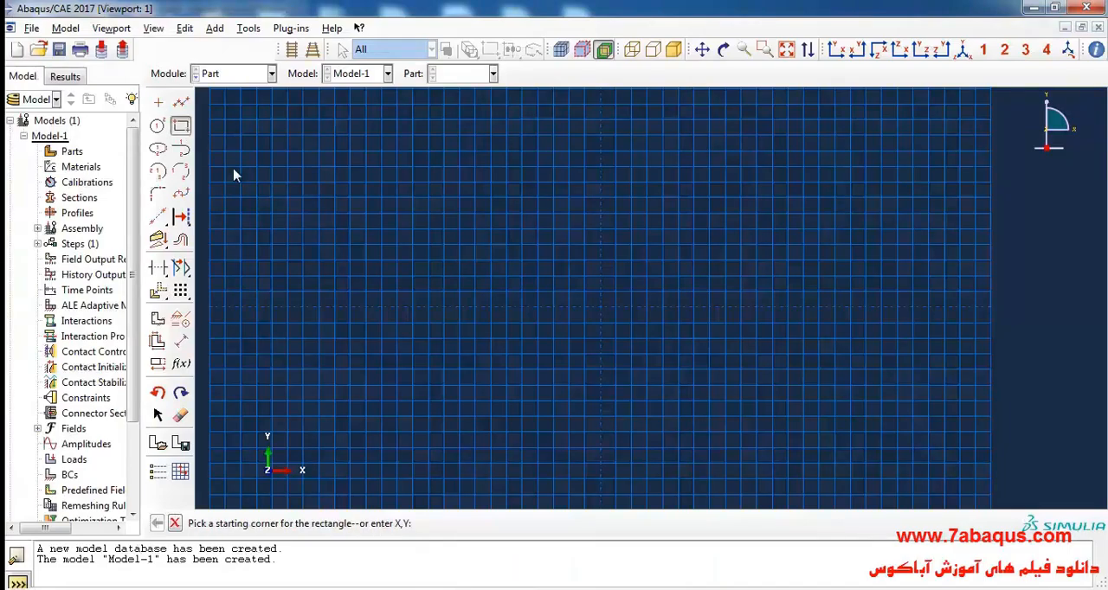
{"action": "left_click", "coordinate": [475, 246]}
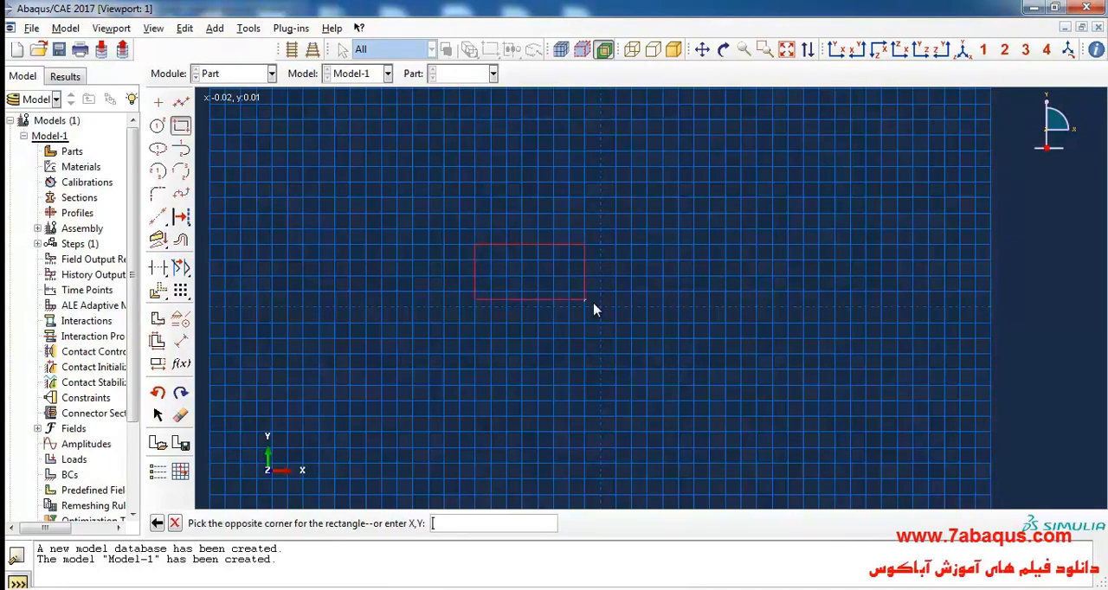
{"action": "left_click", "coordinate": [662, 340]}
Step: Dimension the rectangle's width as 0.23 and its height as 0.076
{"action": "left_click", "coordinate": [180, 341]}
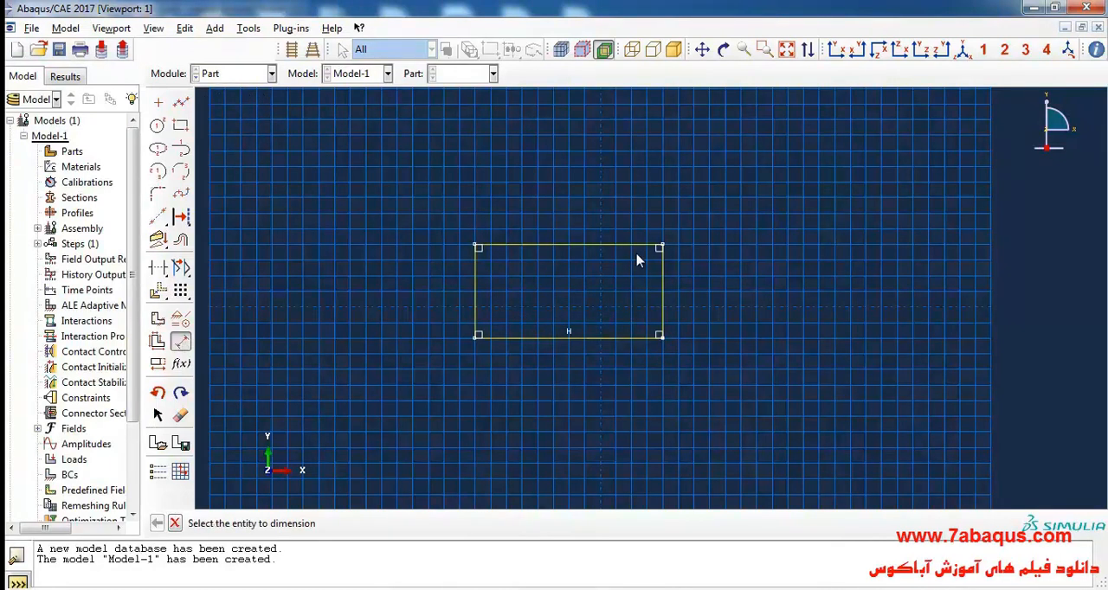
{"action": "left_click", "coordinate": [595, 249]}
{"action": "left_click", "coordinate": [595, 227]}
{"action": "type", "text": ".23"}
{"action": "key", "text": "Return"}
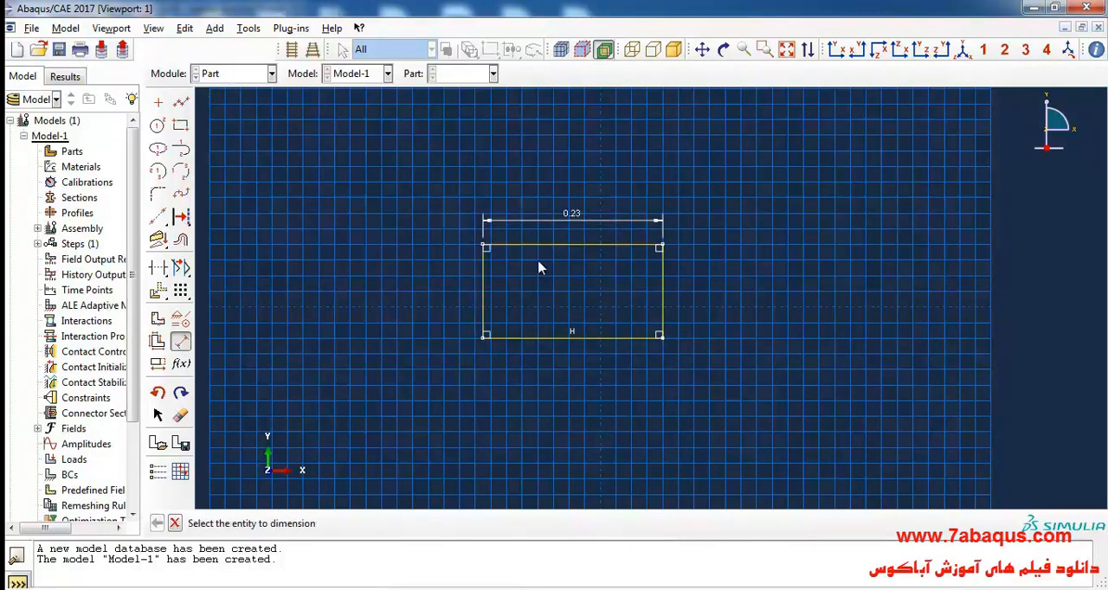
{"action": "left_click", "coordinate": [483, 299]}
{"action": "left_click", "coordinate": [451, 296]}
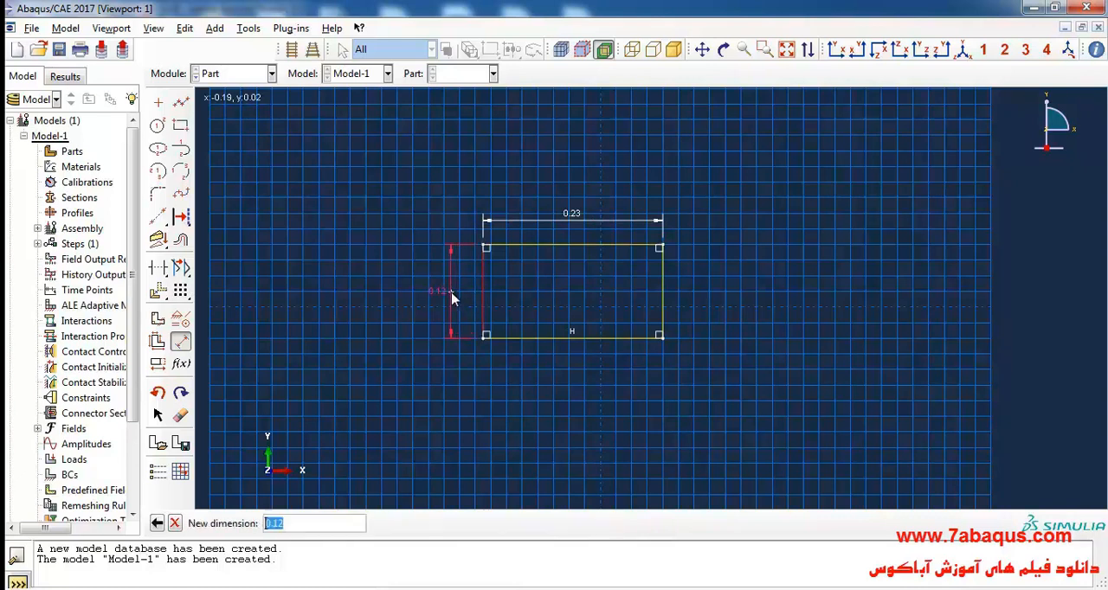
{"action": "key", "text": "BackSpace"}
{"action": "key", "text": "Return"}
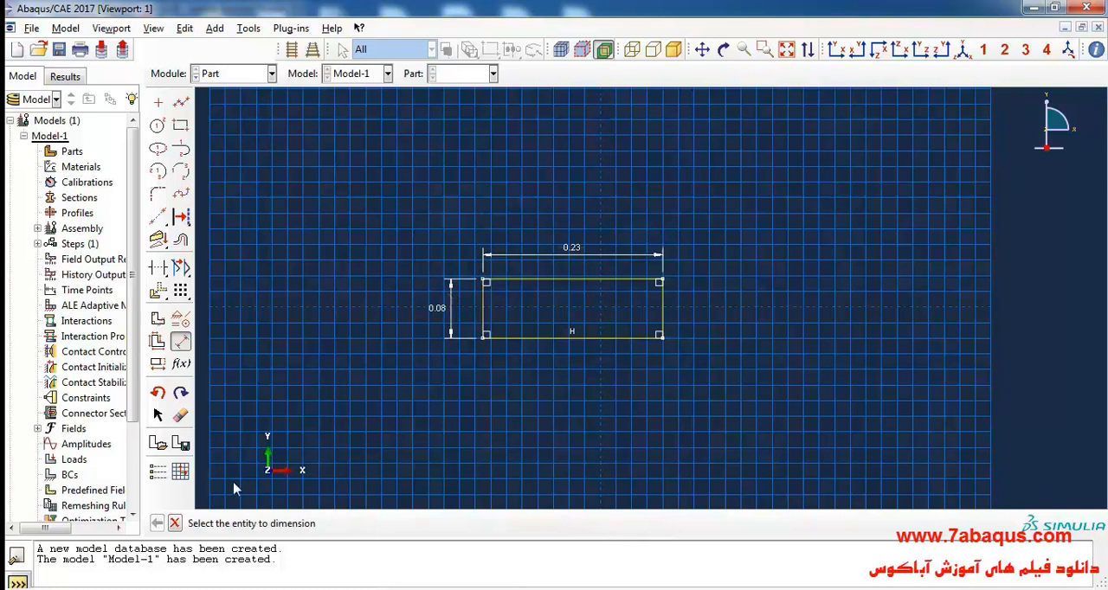
Step: Finish the sketch and extrude the brick section to a depth of 0.11
{"action": "left_click", "coordinate": [379, 523]}
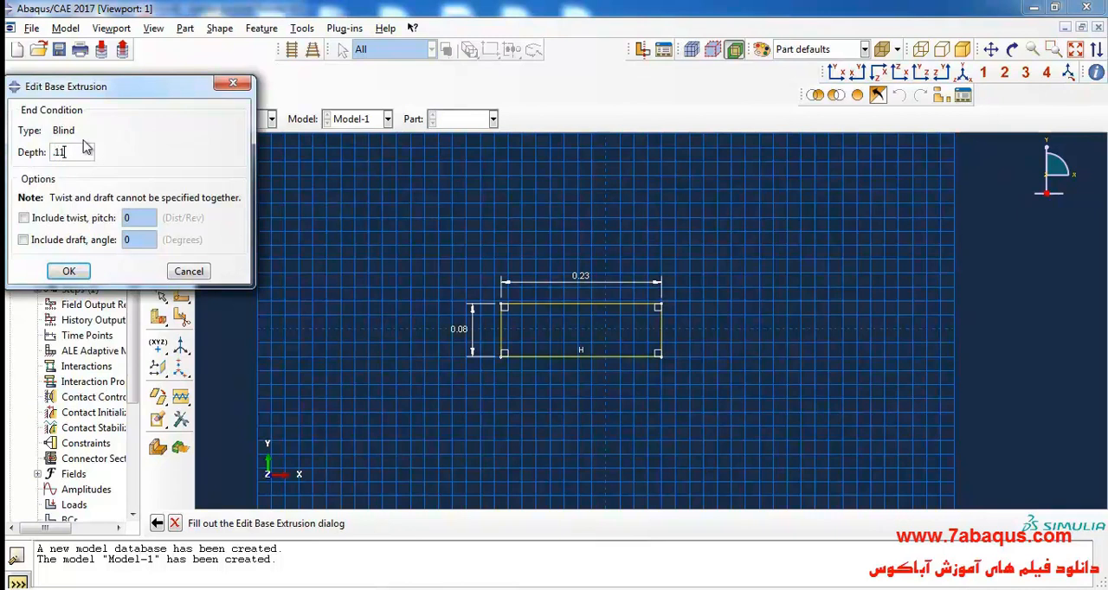
{"action": "left_click", "coordinate": [69, 273]}
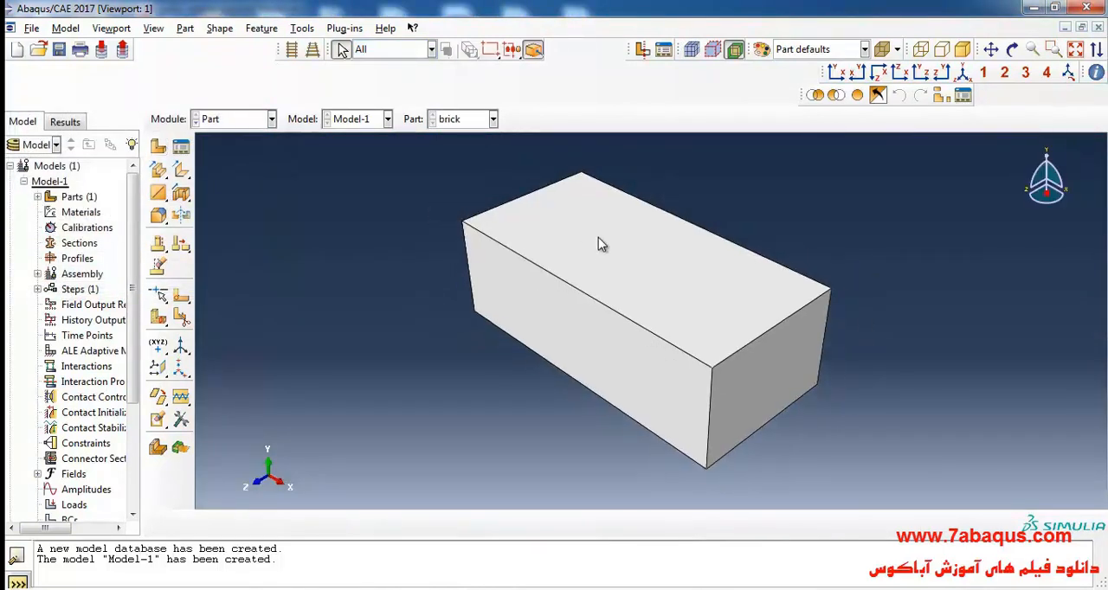
Step: Check the paper's plasticity model for the masonry units and add Drucker Prager plasticity to the brick material
{"action": "key", "text": "alt+Tab"}
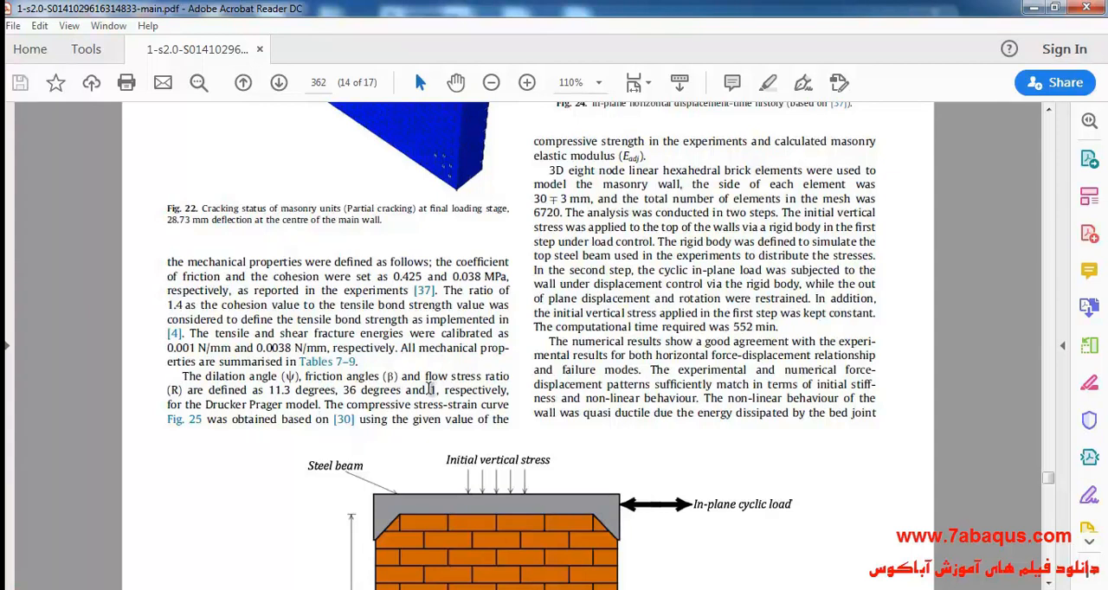
{"action": "left_click_drag", "start_coordinate": [206, 404], "coordinate": [320, 405]}
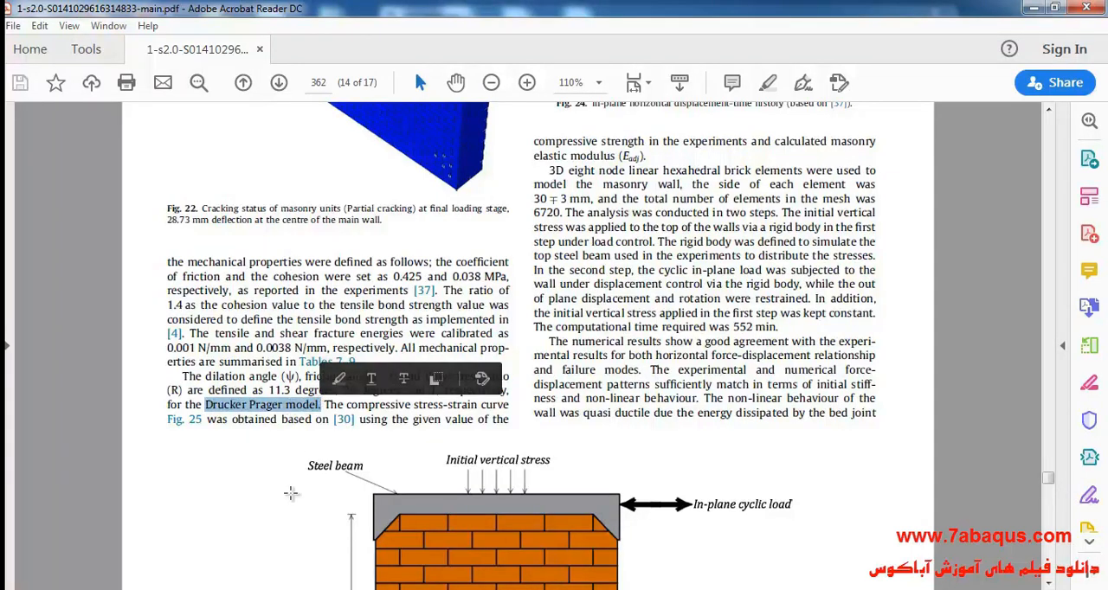
{"action": "key", "text": "alt+Tab"}
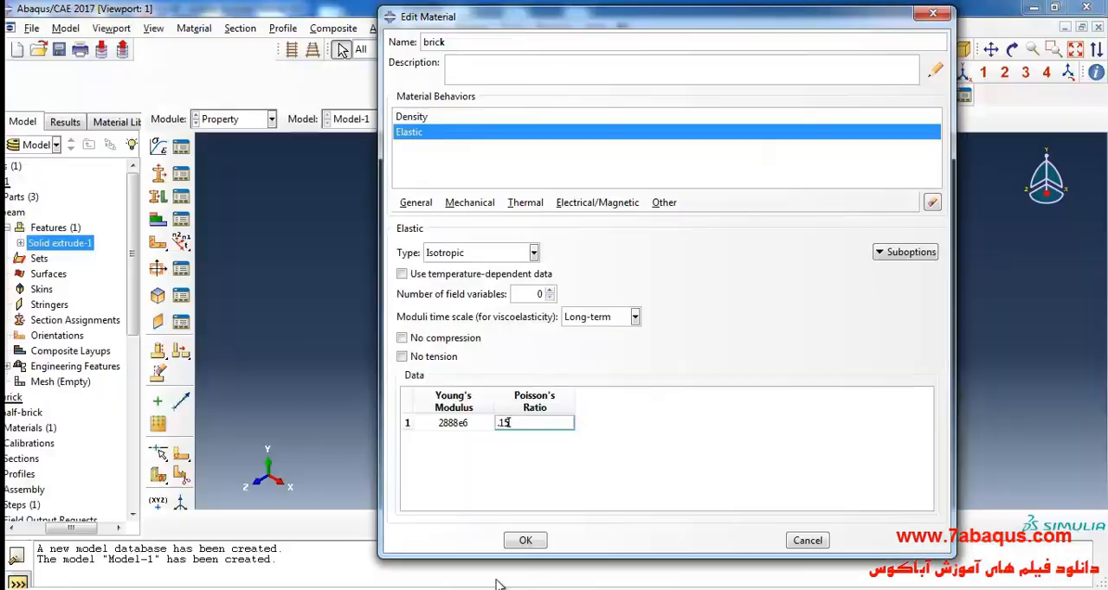
{"action": "left_click", "coordinate": [470, 203]}
{"action": "mouse_move", "coordinate": [494, 241]}
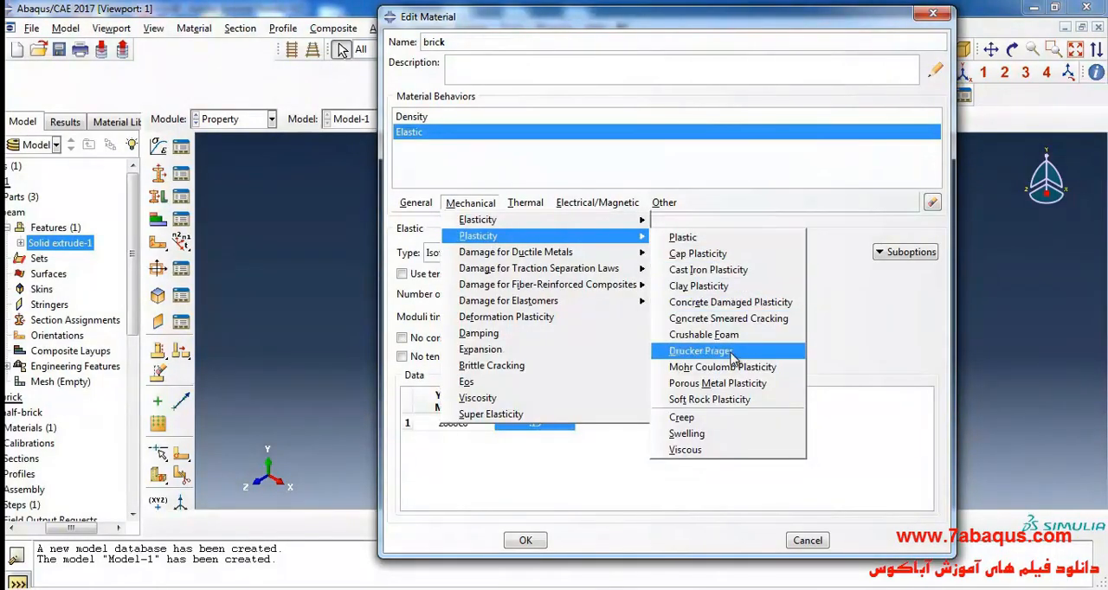
{"action": "left_click", "coordinate": [701, 350]}
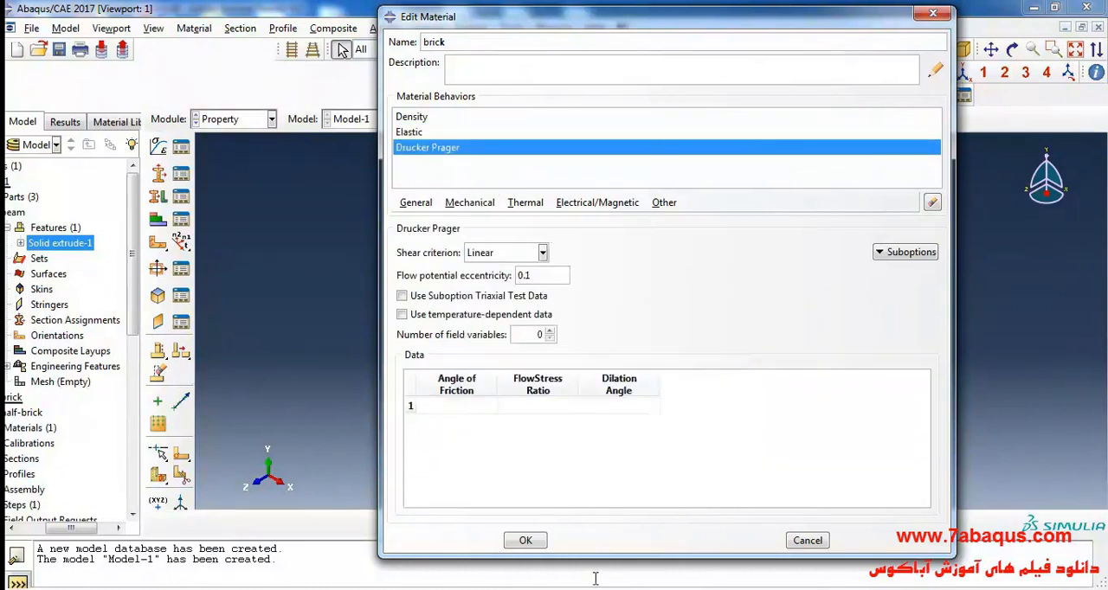
Step: Look up the friction angle in the paper and set the Drucker Prager angle of friction to 36
{"action": "left_click", "coordinate": [432, 589]}
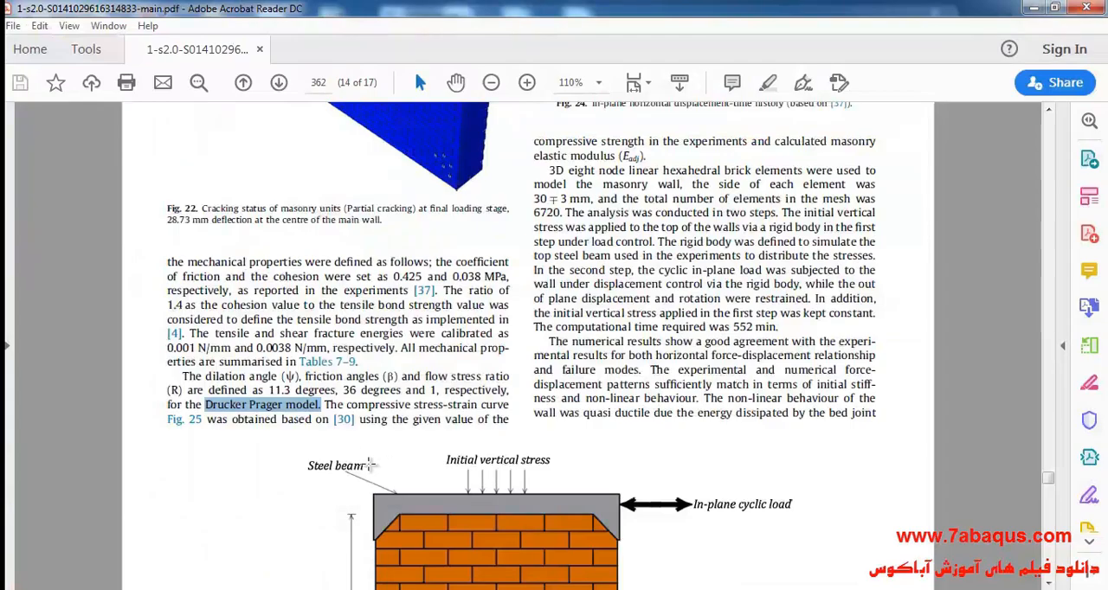
{"action": "left_click", "coordinate": [314, 420]}
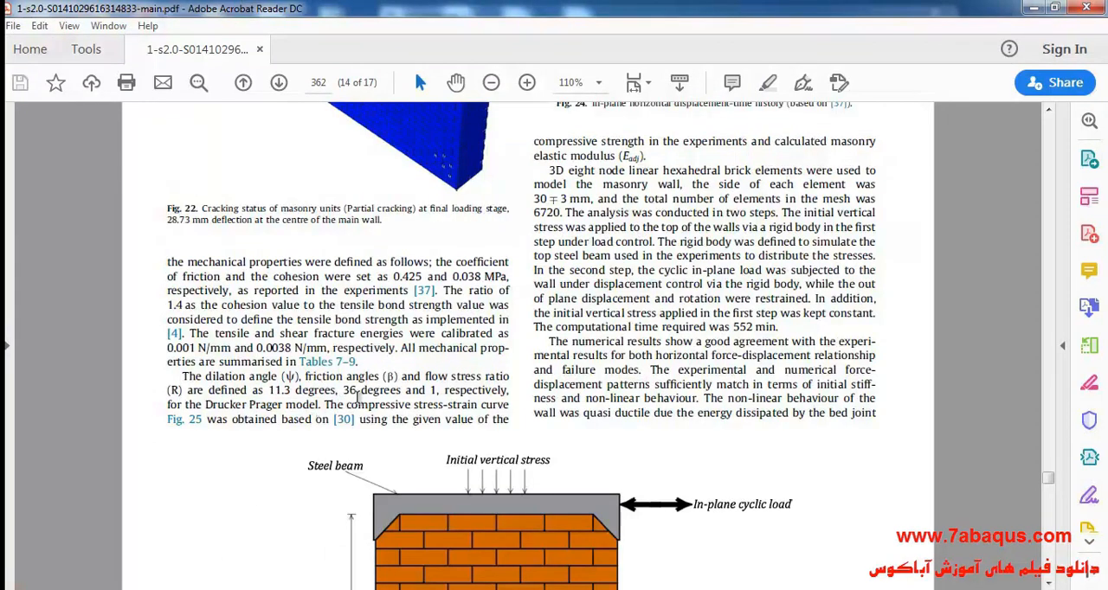
{"action": "left_click_drag", "start_coordinate": [342, 390], "coordinate": [398, 394]}
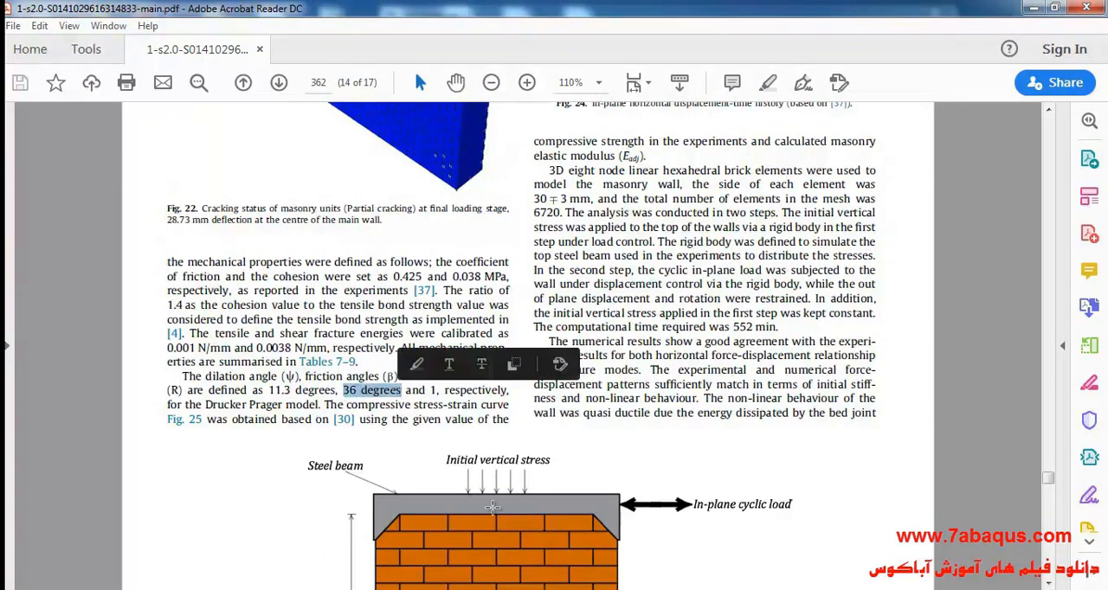
{"action": "key", "text": "alt+Tab"}
{"action": "left_click", "coordinate": [468, 409]}
{"action": "type", "text": "36"}
Step: Look up the flow stress ratio in the paper and set it to 1 in the Drucker Prager data
{"action": "key", "text": "alt+Tab"}
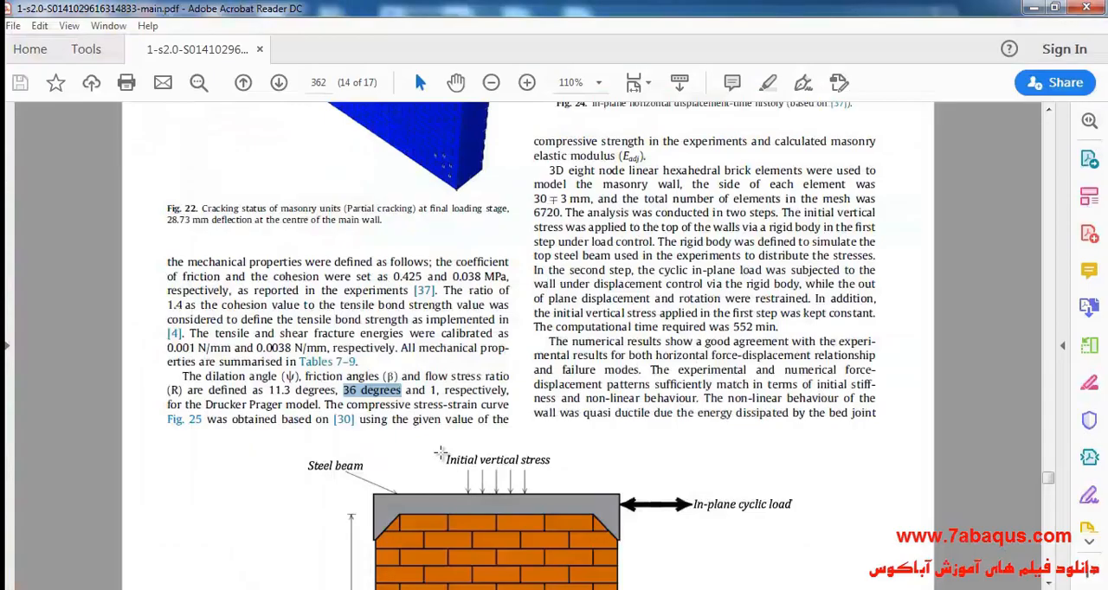
{"action": "left_click", "coordinate": [404, 400]}
{"action": "double_click", "coordinate": [430, 390]}
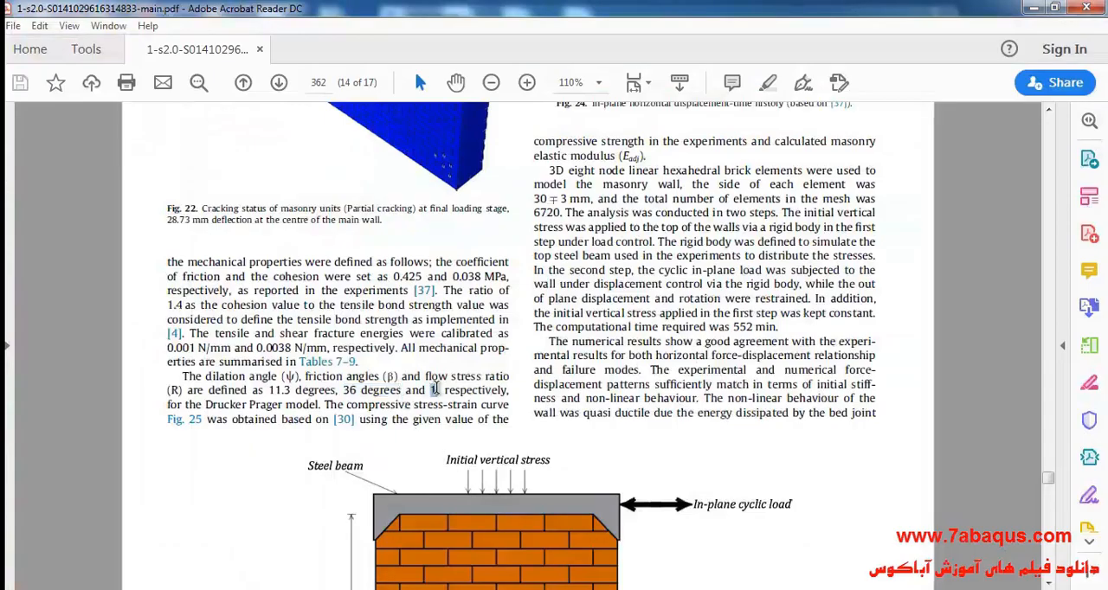
{"action": "key", "text": "alt+Tab"}
{"action": "left_click", "coordinate": [551, 406]}
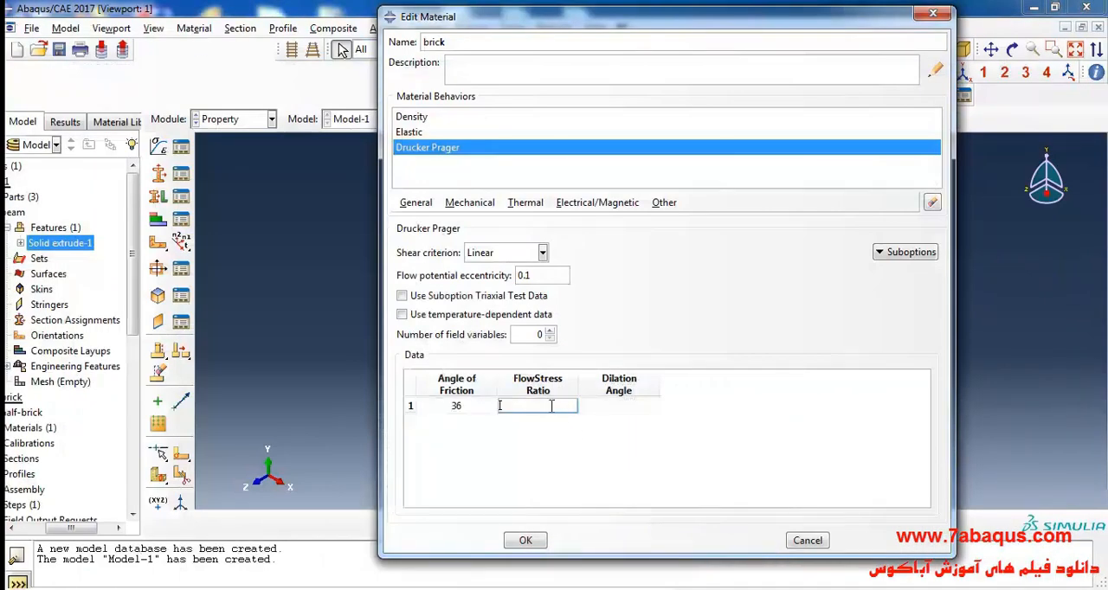
{"action": "type", "text": "1"}
{"action": "key", "text": "Tab"}
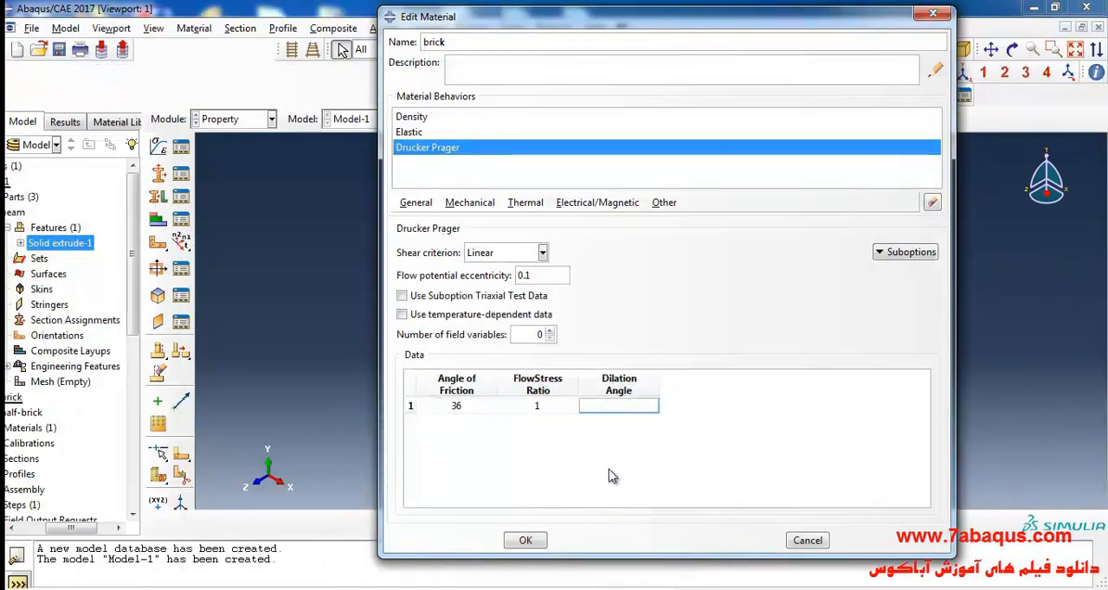
Step: Look up the dilation angle in the paper and set it to 11.3 in the Drucker Prager data
{"action": "key", "text": "alt+Tab"}
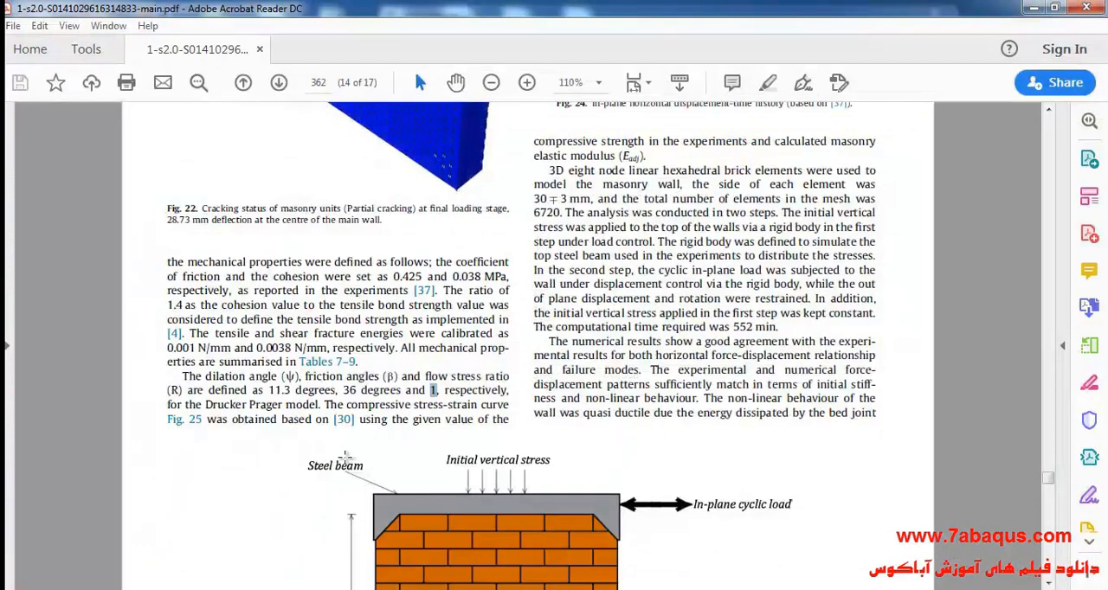
{"action": "left_click_drag", "start_coordinate": [268, 391], "coordinate": [290, 390]}
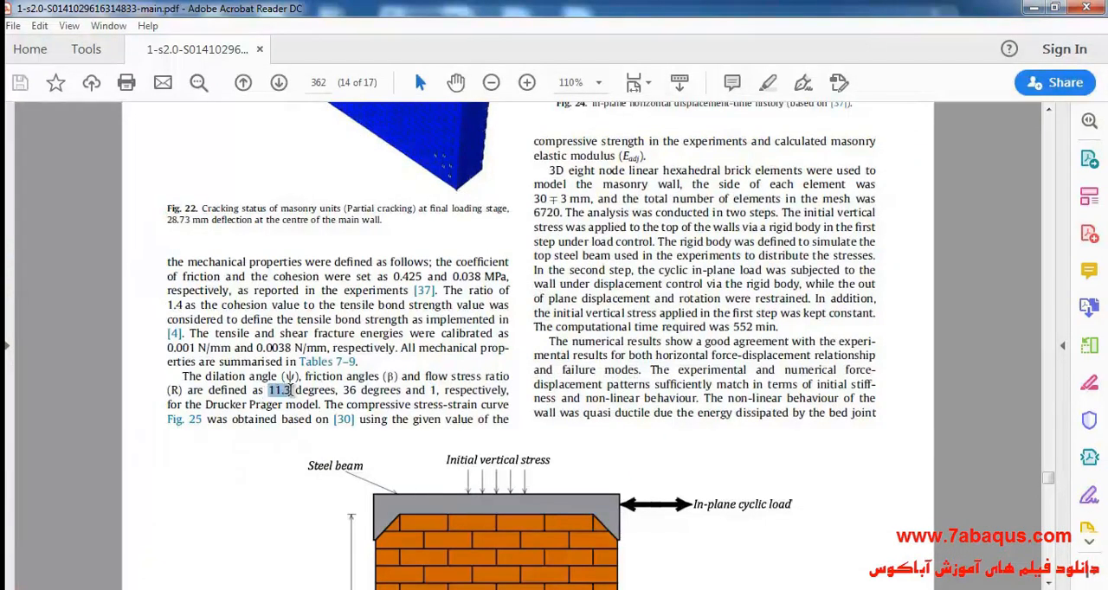
{"action": "left_click_drag", "start_coordinate": [204, 376], "coordinate": [296, 391]}
{"action": "left_click", "coordinate": [709, 588]}
{"action": "type", "text": "11.3"}
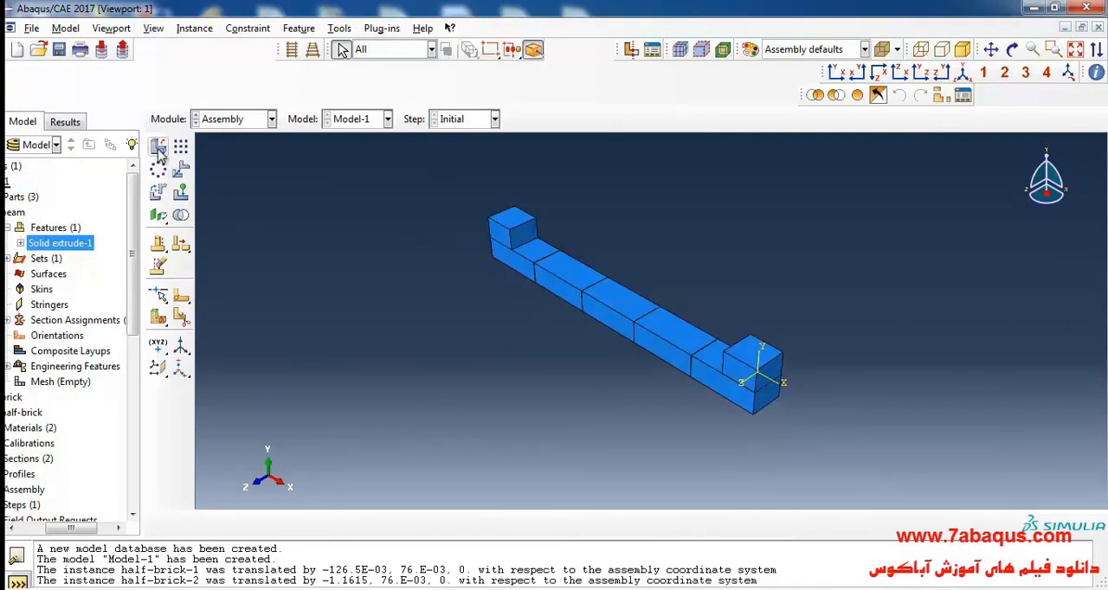
Step: Add a dependent instance of the brick part to the assembly, auto-offset from the other instances
{"action": "left_click", "coordinate": [159, 149]}
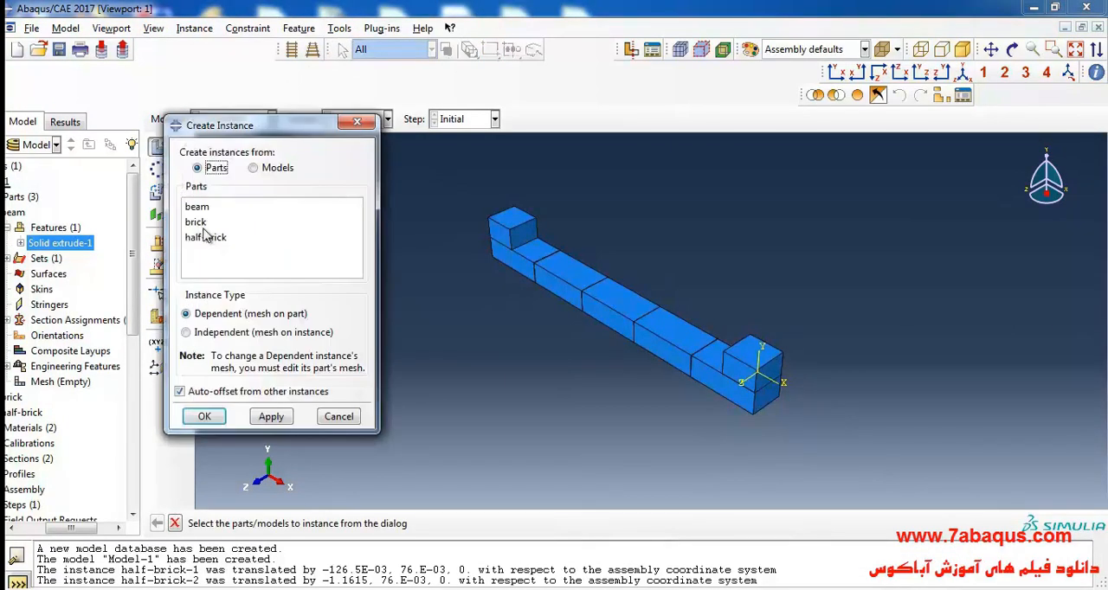
{"action": "left_click", "coordinate": [206, 223]}
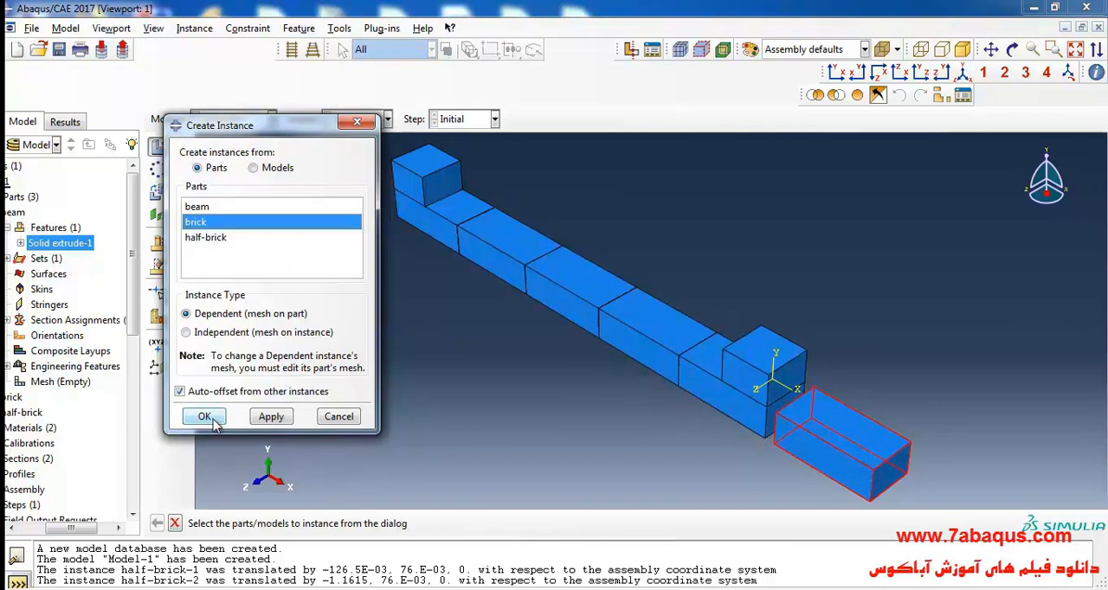
{"action": "left_click", "coordinate": [206, 416]}
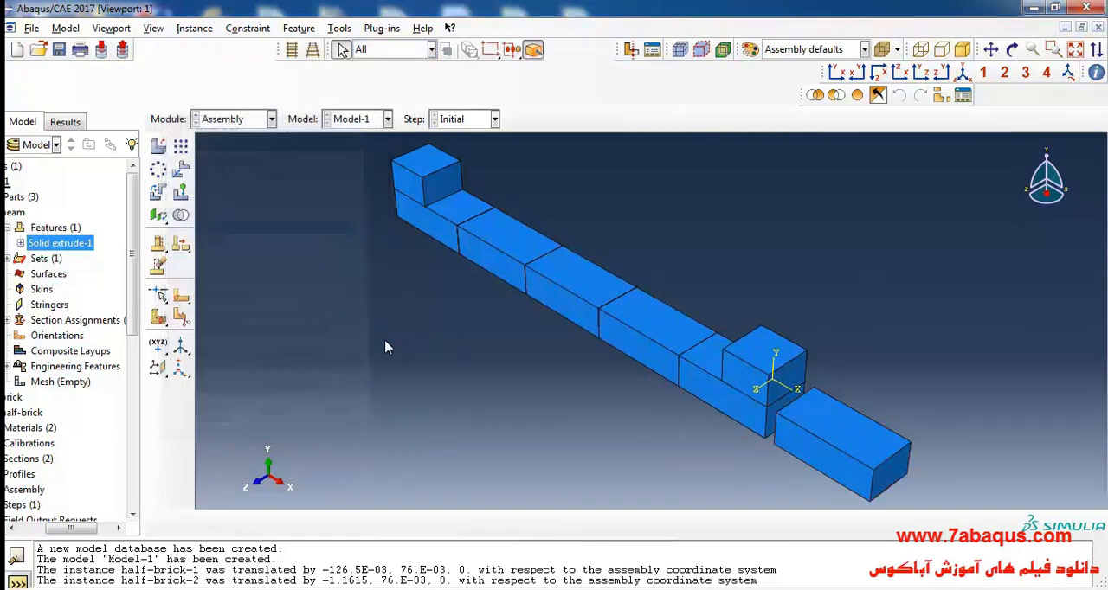
Step: Translate the new brick instance from its lower front corner onto the second course, directly beside the half brick near the origin
{"action": "left_click", "coordinate": [181, 170]}
{"action": "left_click", "coordinate": [885, 456]}
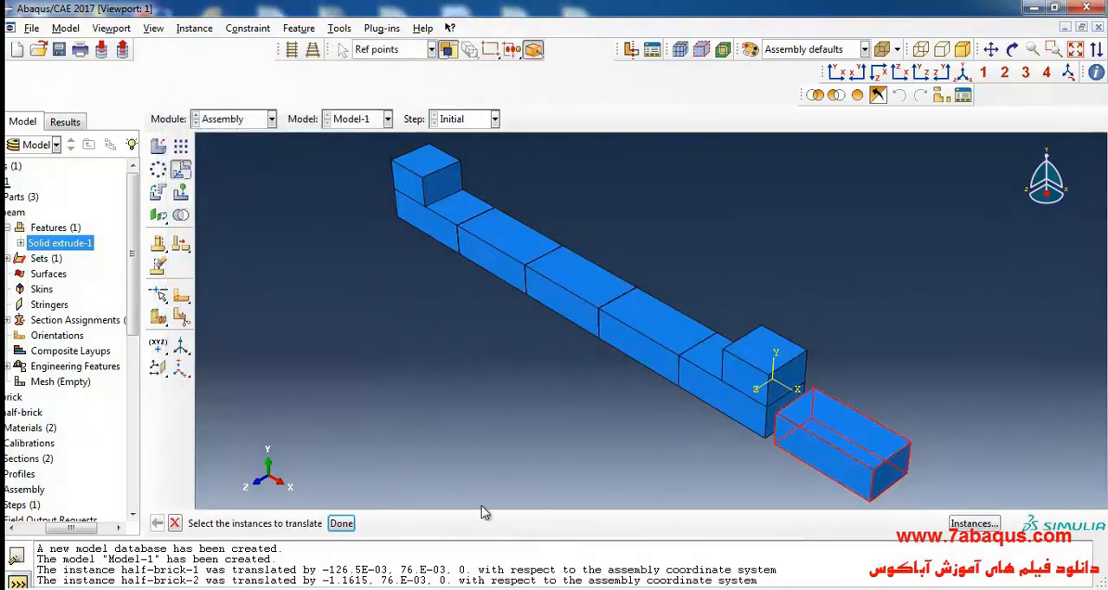
{"action": "left_click", "coordinate": [341, 523]}
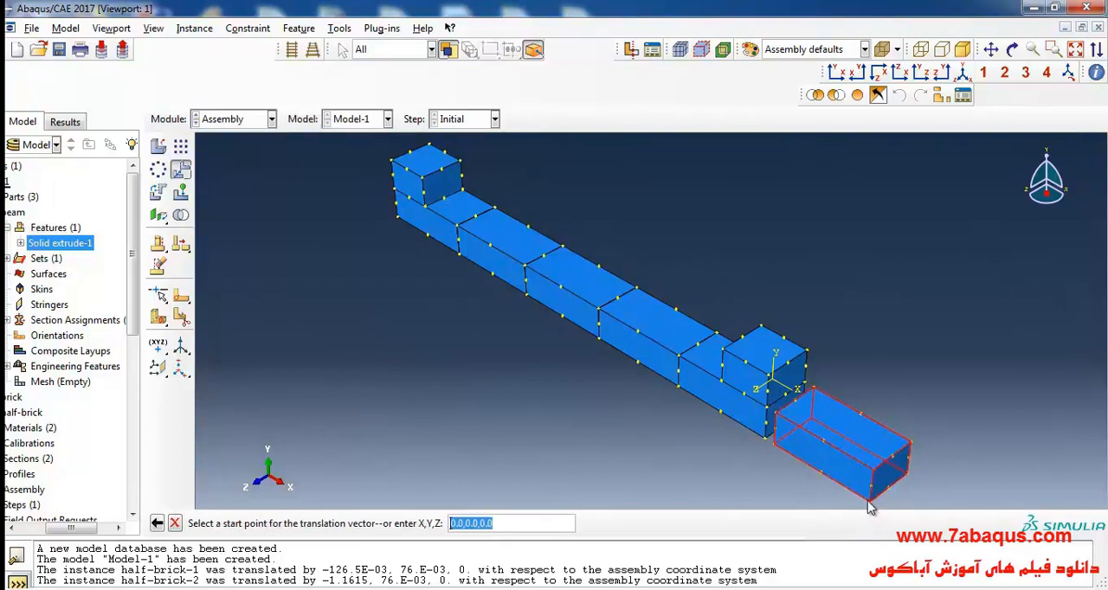
{"action": "left_click", "coordinate": [871, 509]}
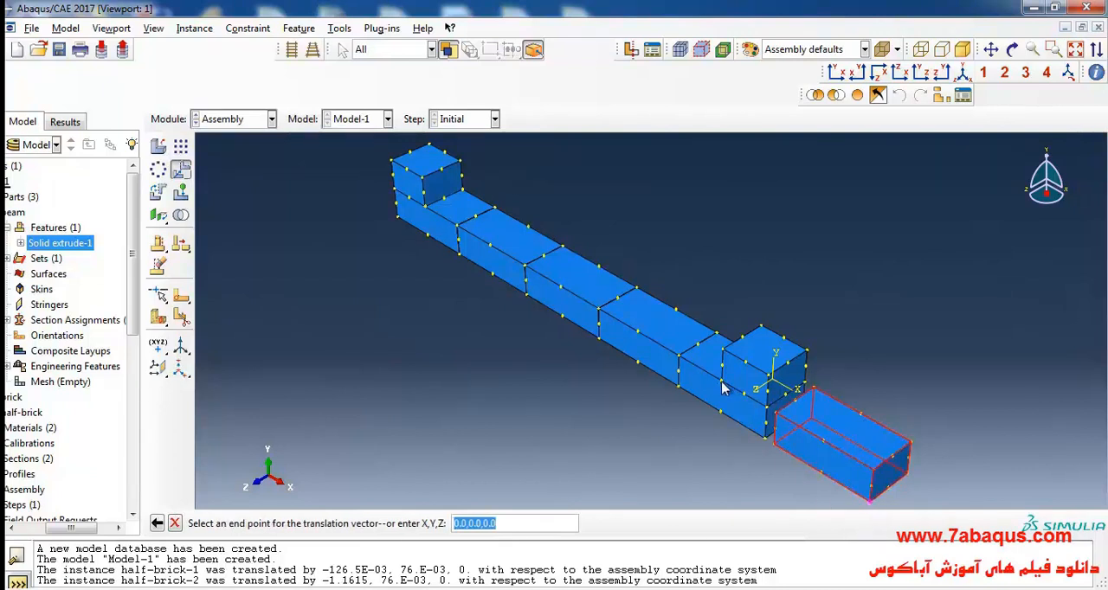
{"action": "left_click", "coordinate": [723, 387]}
{"action": "left_click", "coordinate": [298, 522]}
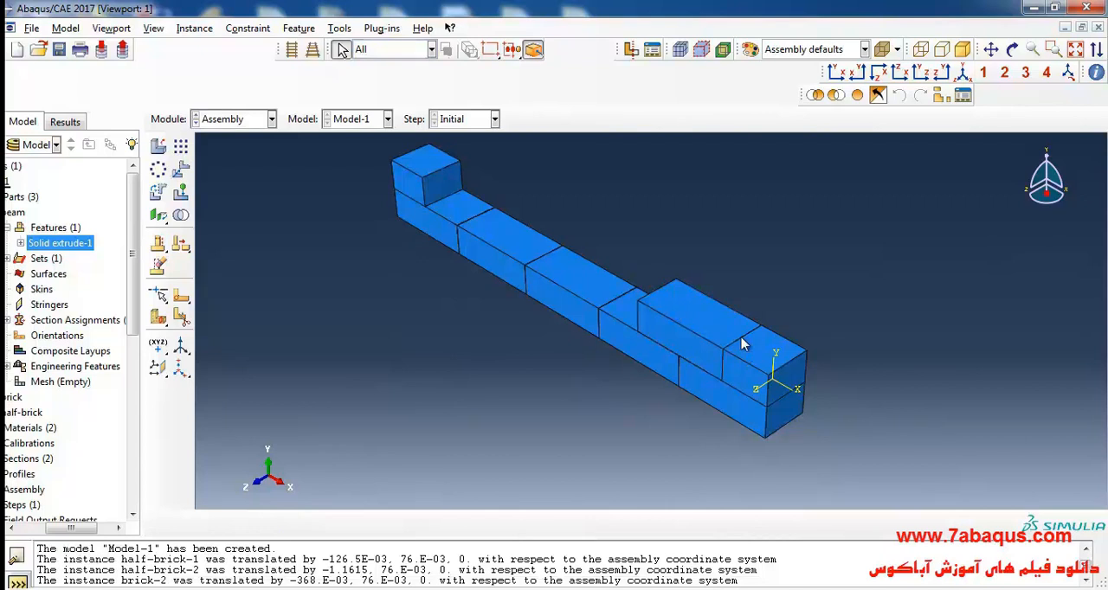
Step: Create a linear pattern of the second-course brick along the wall with a 0.23 offset, limiting direction 2 to 1
{"action": "left_click", "coordinate": [180, 149]}
{"action": "left_click", "coordinate": [683, 333]}
{"action": "left_click", "coordinate": [335, 522]}
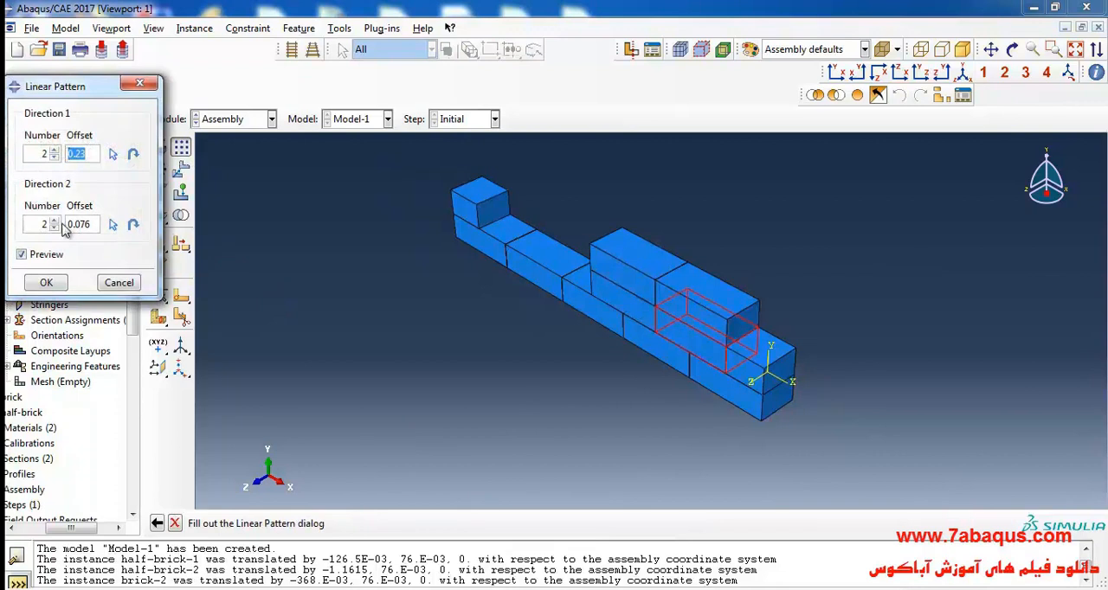
{"action": "left_click", "coordinate": [54, 227]}
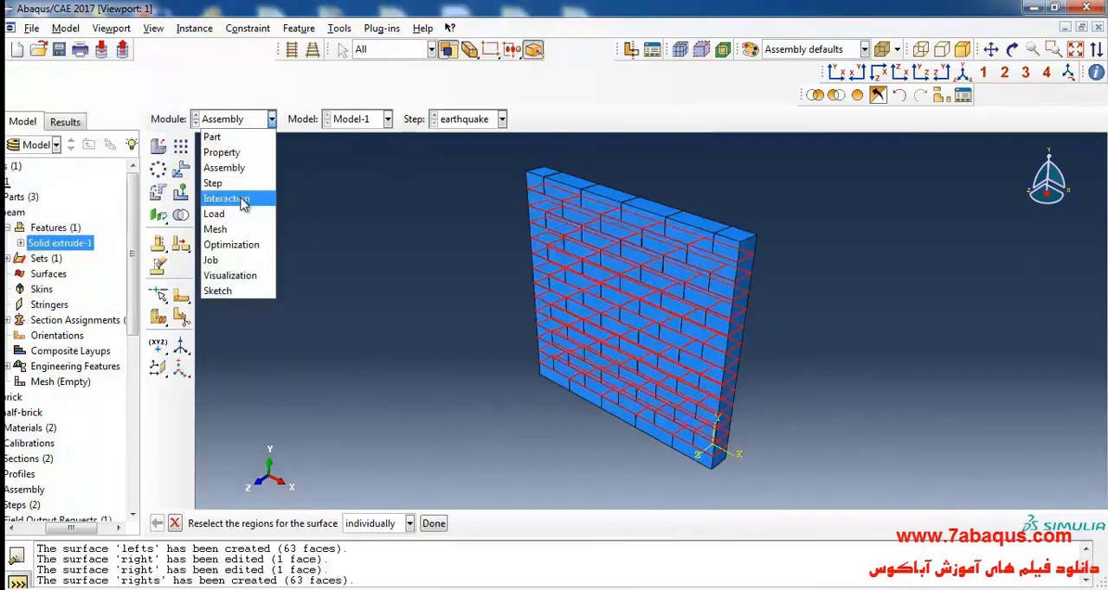
{"action": "left_click", "coordinate": [243, 200]}
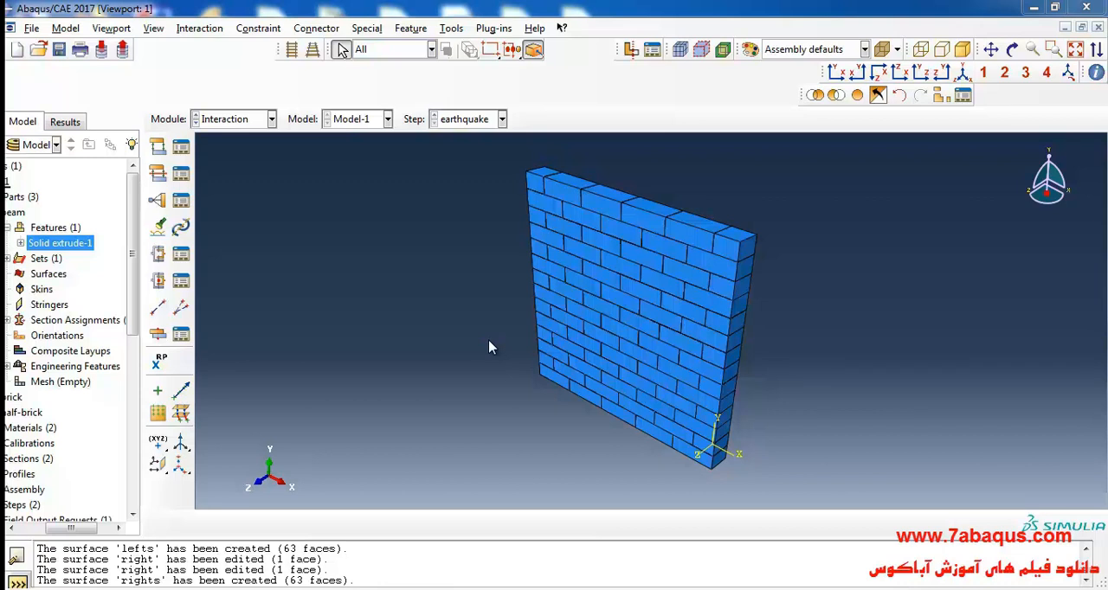
Step: Create a contact interaction property named cohesion and give it normal behavior with "Hard" contact
{"action": "left_click", "coordinate": [163, 177]}
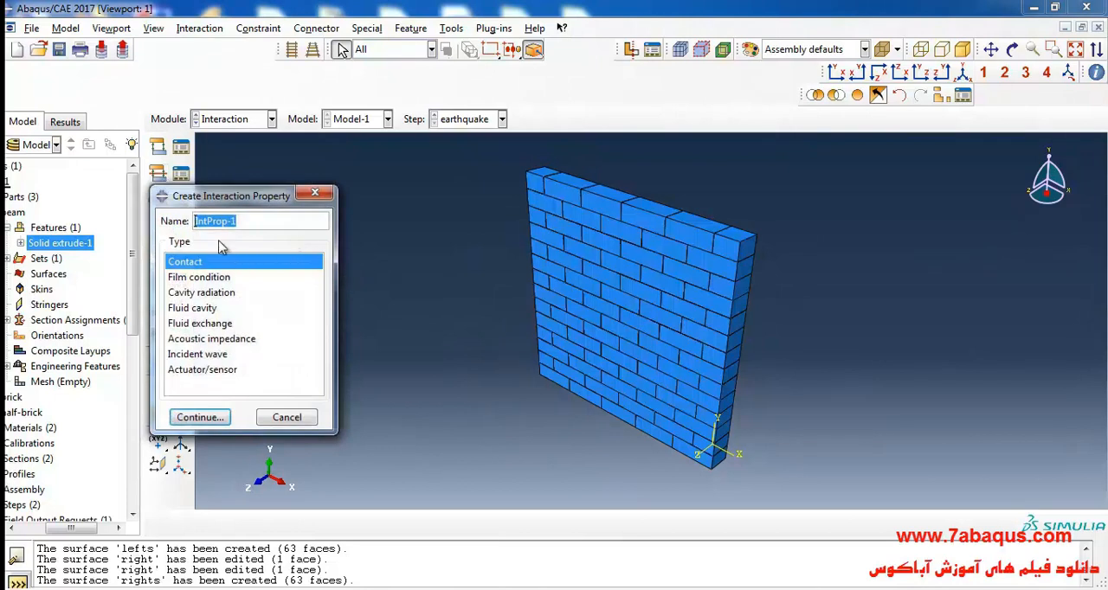
{"action": "type", "text": "cohesion"}
{"action": "left_click", "coordinate": [200, 418]}
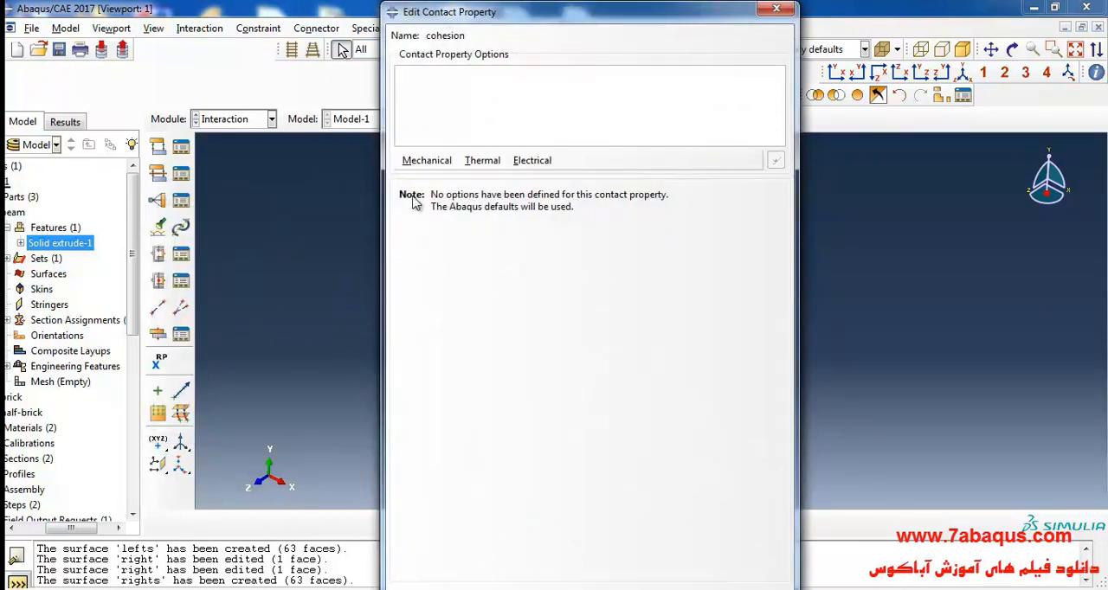
{"action": "left_click", "coordinate": [426, 161]}
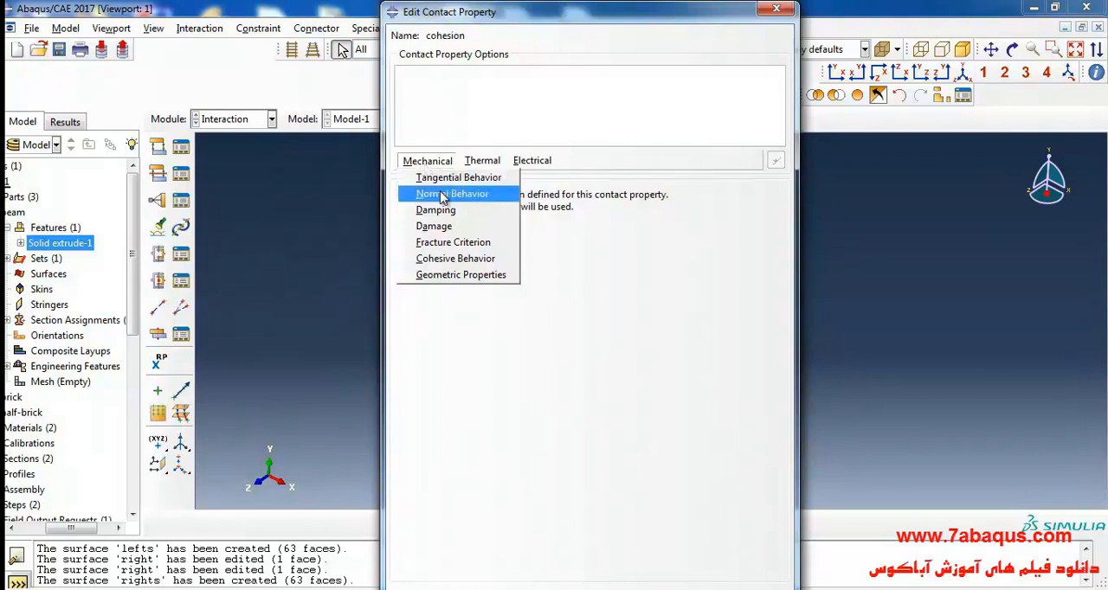
{"action": "left_click", "coordinate": [442, 196]}
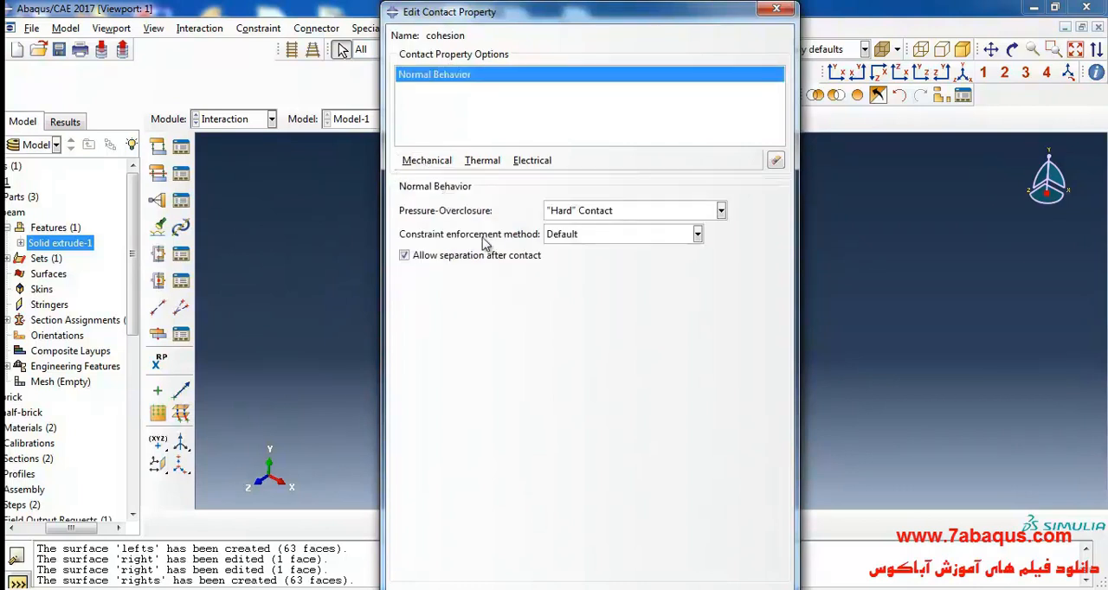
Step: Add tangential behavior to the cohesion property using the Penalty friction formulation
{"action": "left_click", "coordinate": [426, 161]}
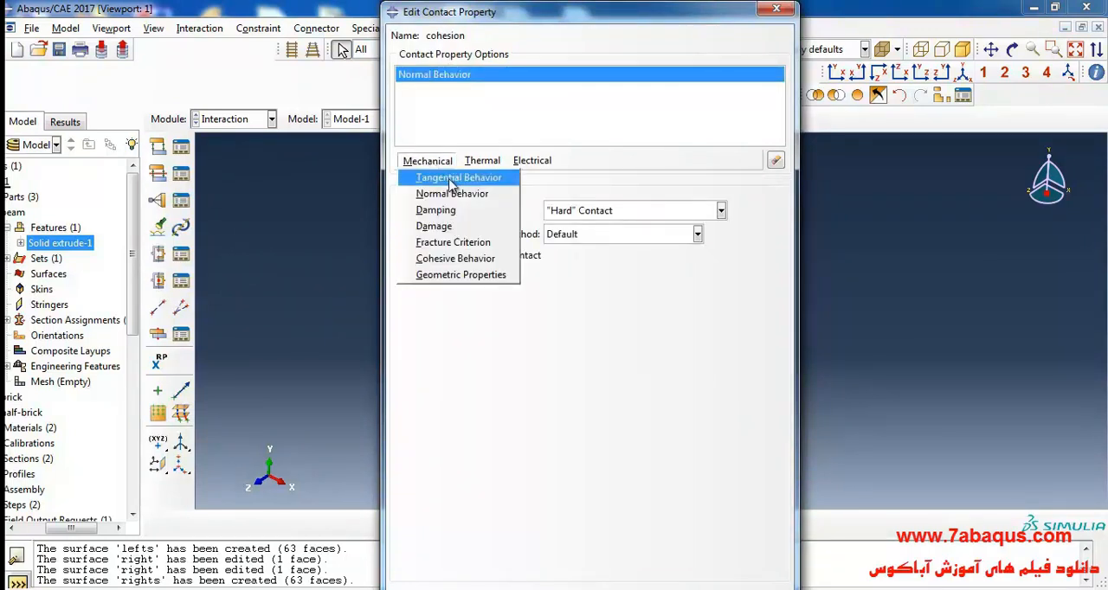
{"action": "left_click", "coordinate": [458, 179]}
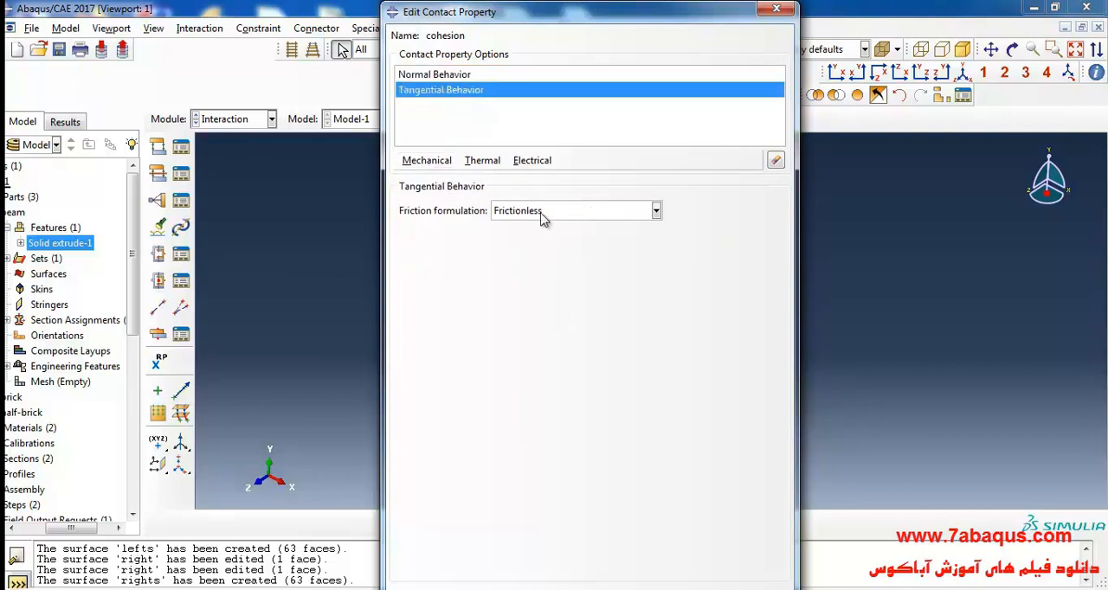
{"action": "left_click", "coordinate": [547, 213]}
{"action": "left_click", "coordinate": [540, 247]}
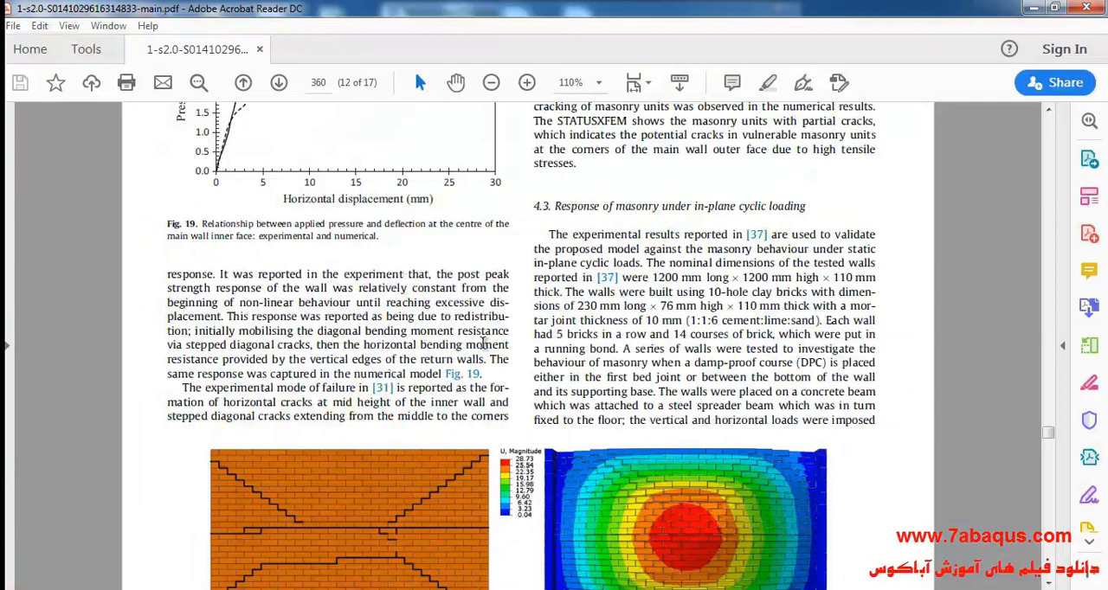
Step: Look up the joint interface friction coefficient in Table 8 of the paper and set the penalty friction coefficient to .75
{"action": "scroll", "coordinate": [472, 350], "scroll_direction": "down", "scroll_amount": 10}
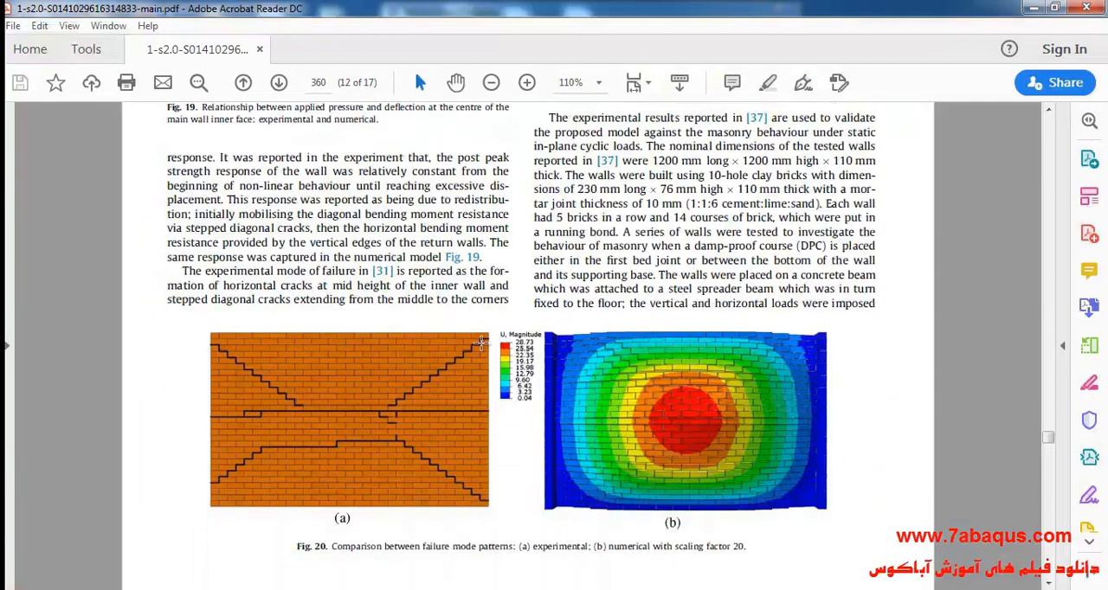
{"action": "scroll", "coordinate": [472, 350], "scroll_direction": "down", "scroll_amount": 12}
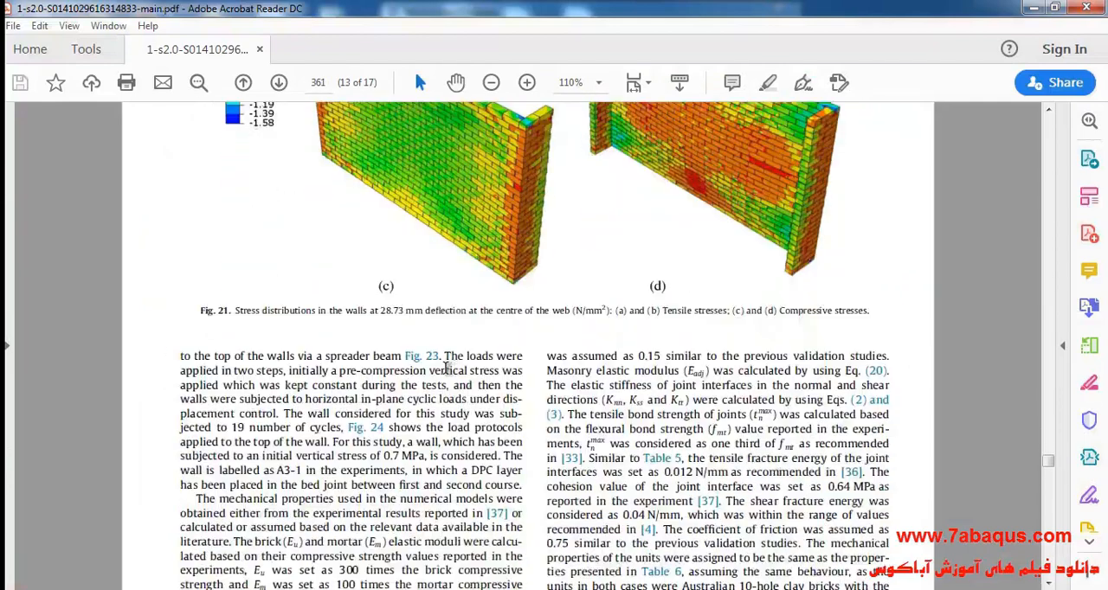
{"action": "scroll", "coordinate": [443, 369], "scroll_direction": "down", "scroll_amount": 12}
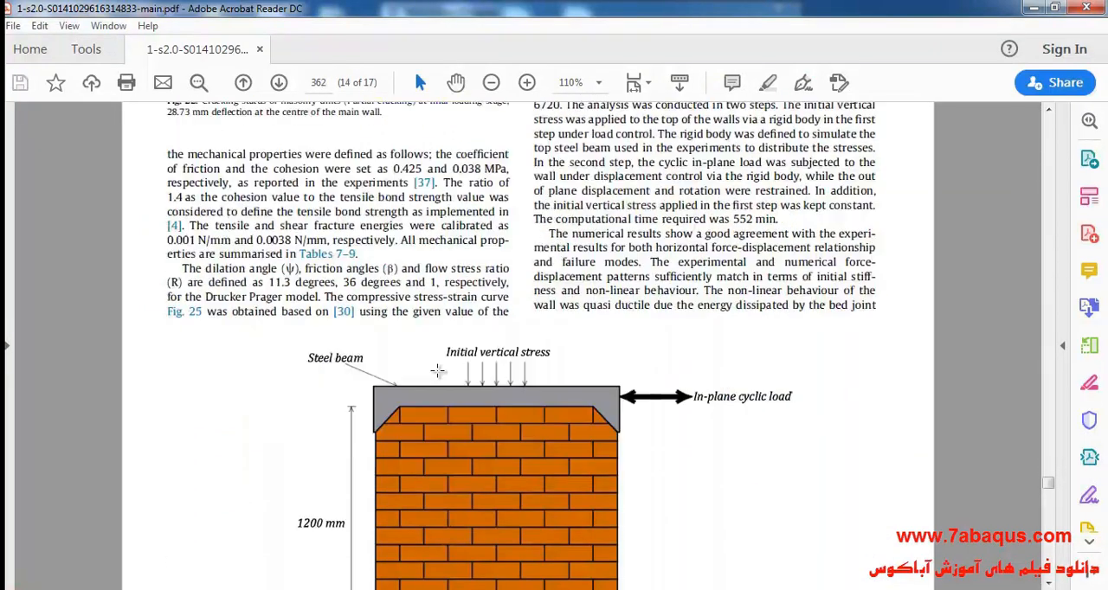
{"action": "scroll", "coordinate": [437, 372], "scroll_direction": "down", "scroll_amount": 1}
{"action": "scroll", "coordinate": [442, 365], "scroll_direction": "up", "scroll_amount": 1}
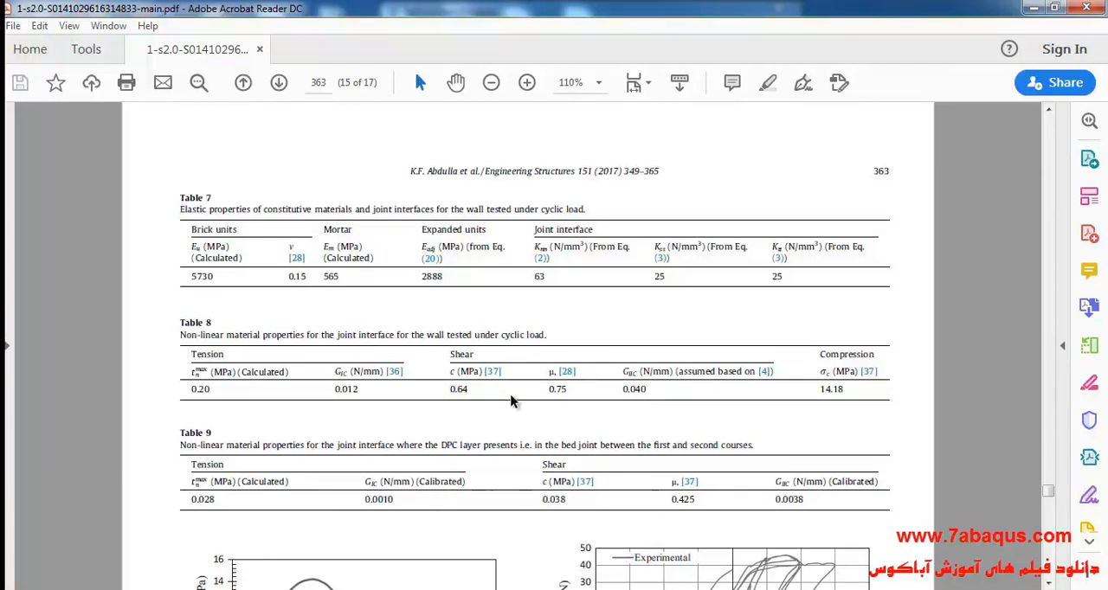
{"action": "left_click_drag", "start_coordinate": [548, 390], "coordinate": [571, 393]}
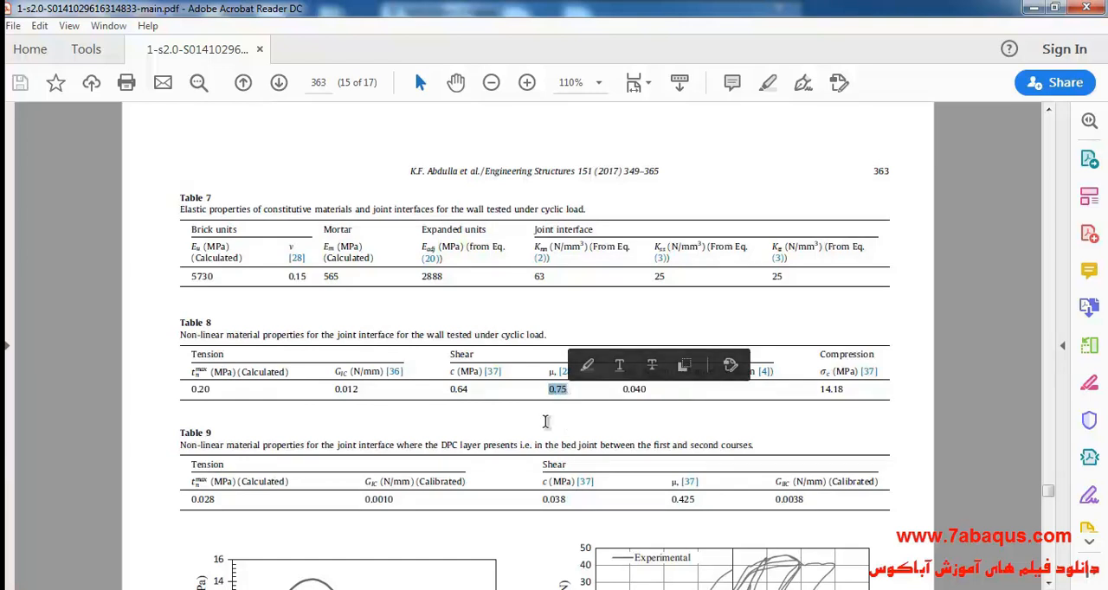
{"action": "left_click", "coordinate": [498, 589]}
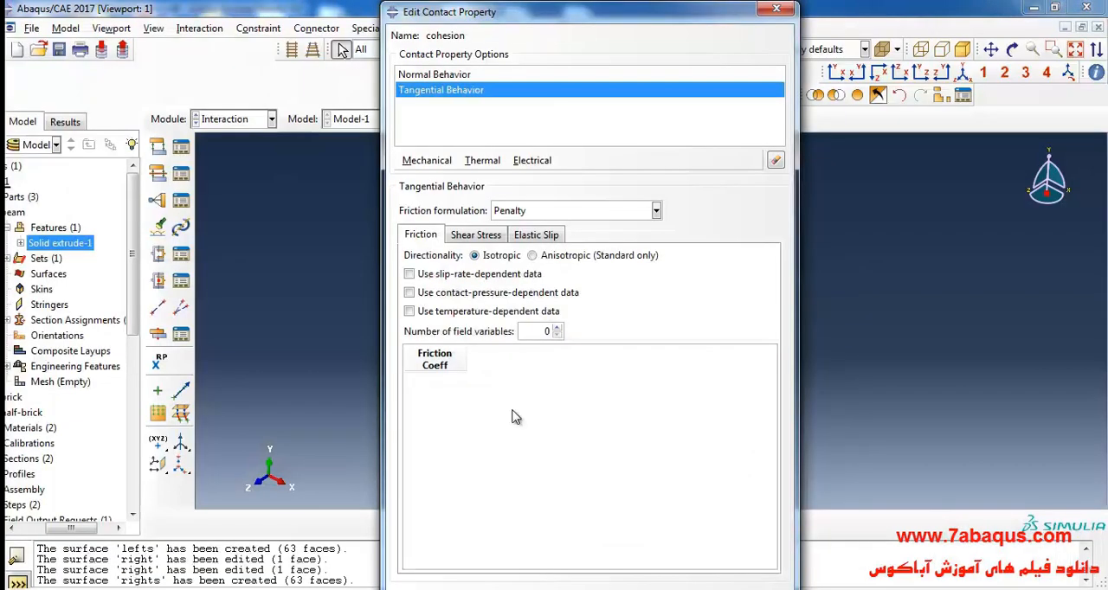
{"action": "left_click", "coordinate": [435, 381]}
{"action": "type", "text": ".75"}
Step: Add cohesive behavior to the cohesion property with specified, uncoupled stiffness coefficients
{"action": "left_click", "coordinate": [428, 162]}
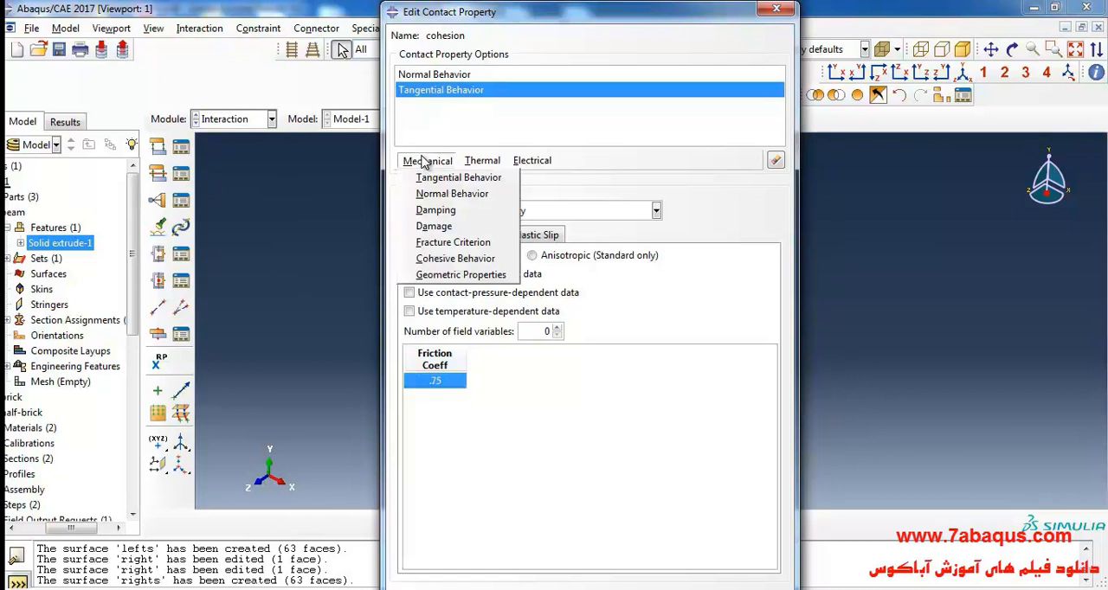
{"action": "left_click", "coordinate": [459, 259]}
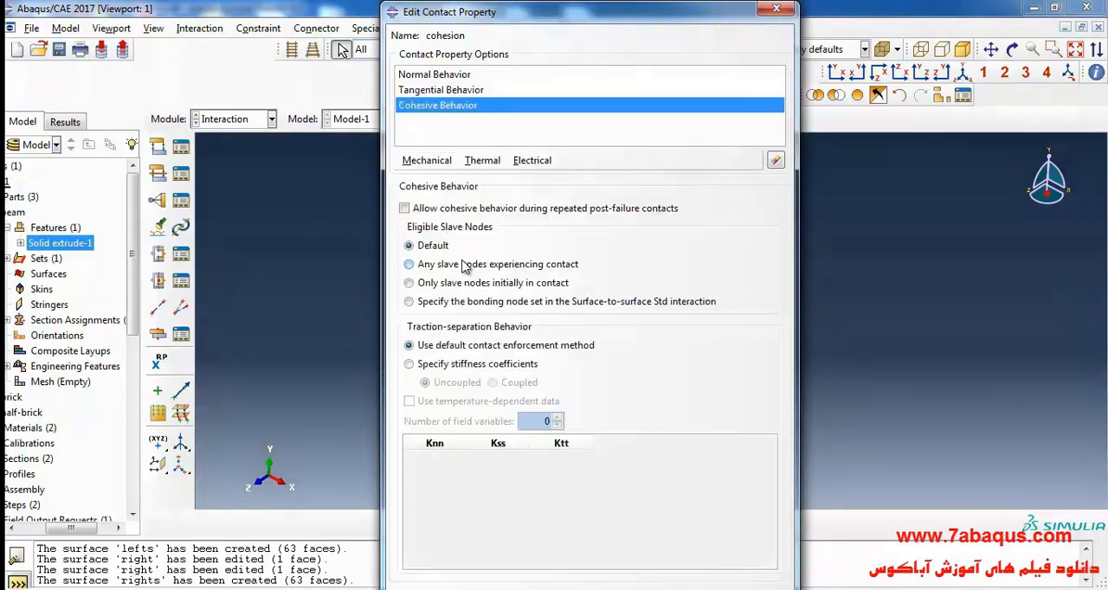
{"action": "left_click", "coordinate": [443, 368]}
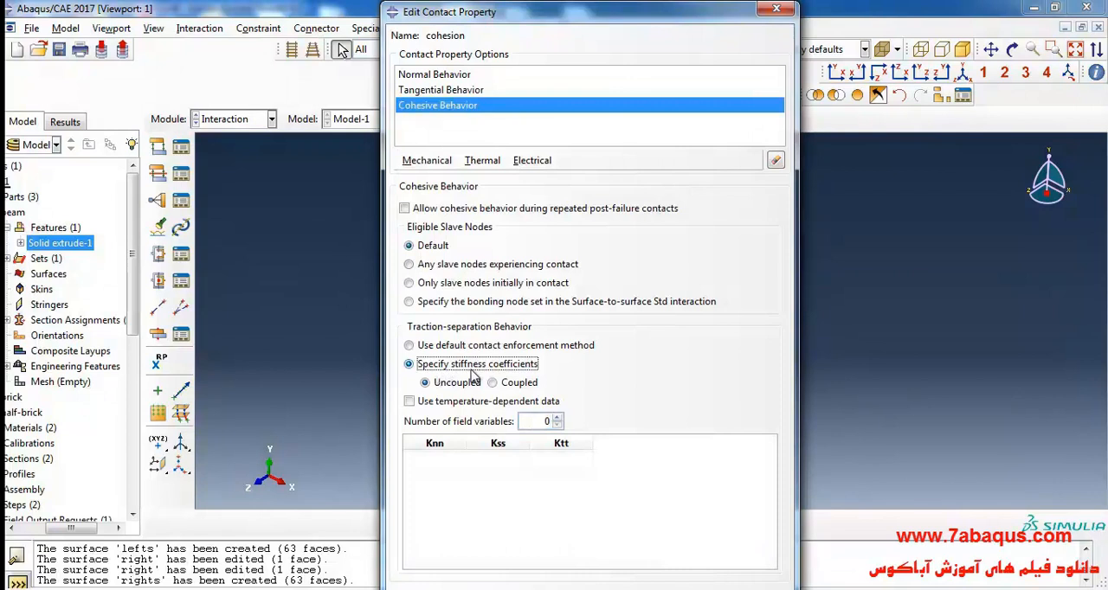
{"action": "left_click", "coordinate": [450, 461]}
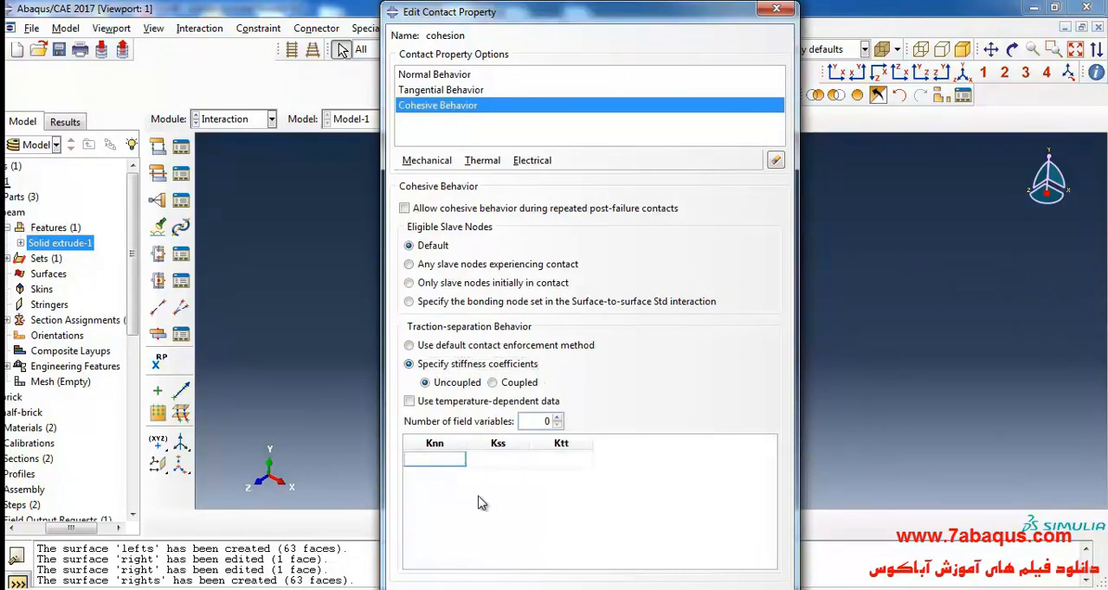
Step: Switch to the paper in Acrobat Reader and examine the joint interface stiffnesses Knn, Kss and Ktt in Table 7
{"action": "left_click", "coordinate": [636, 589]}
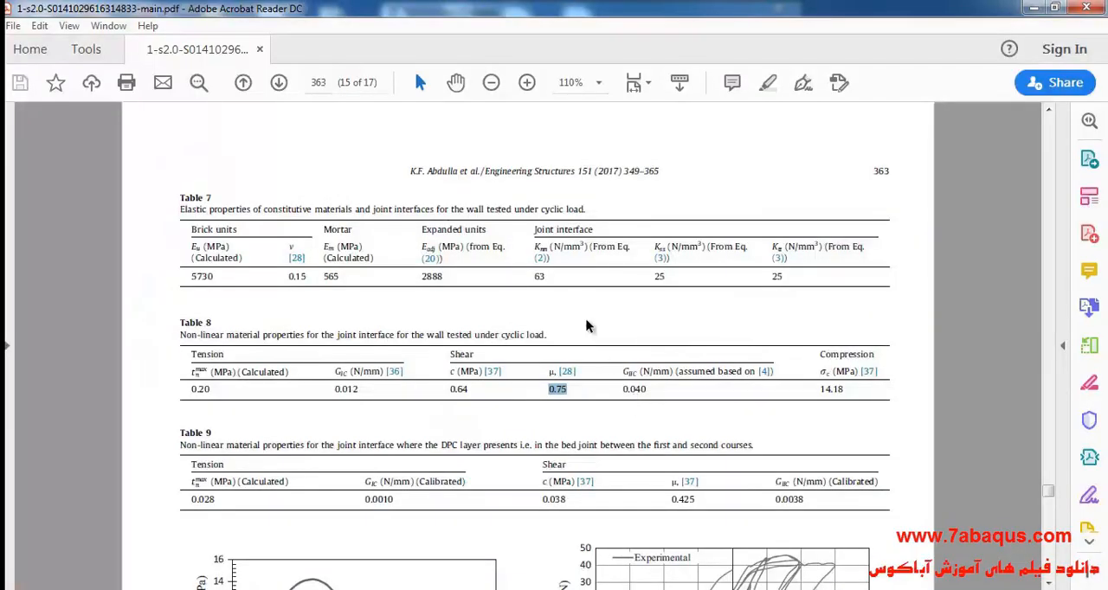
{"action": "left_click", "coordinate": [595, 86]}
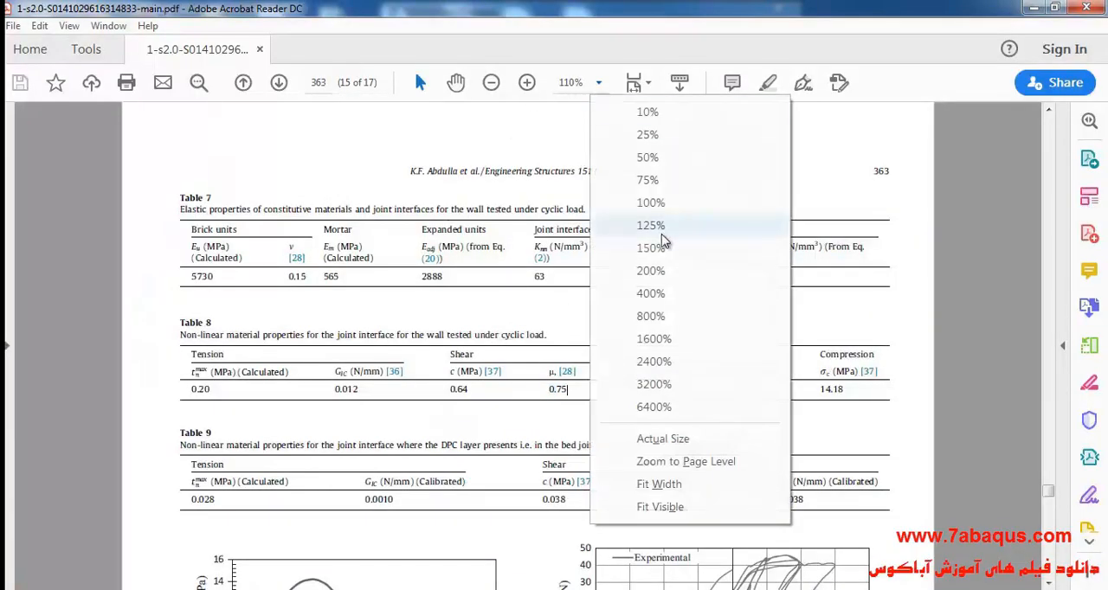
{"action": "left_click", "coordinate": [651, 225]}
{"action": "left_click_drag", "start_coordinate": [535, 268], "coordinate": [554, 267]}
{"action": "left_click", "coordinate": [673, 269]}
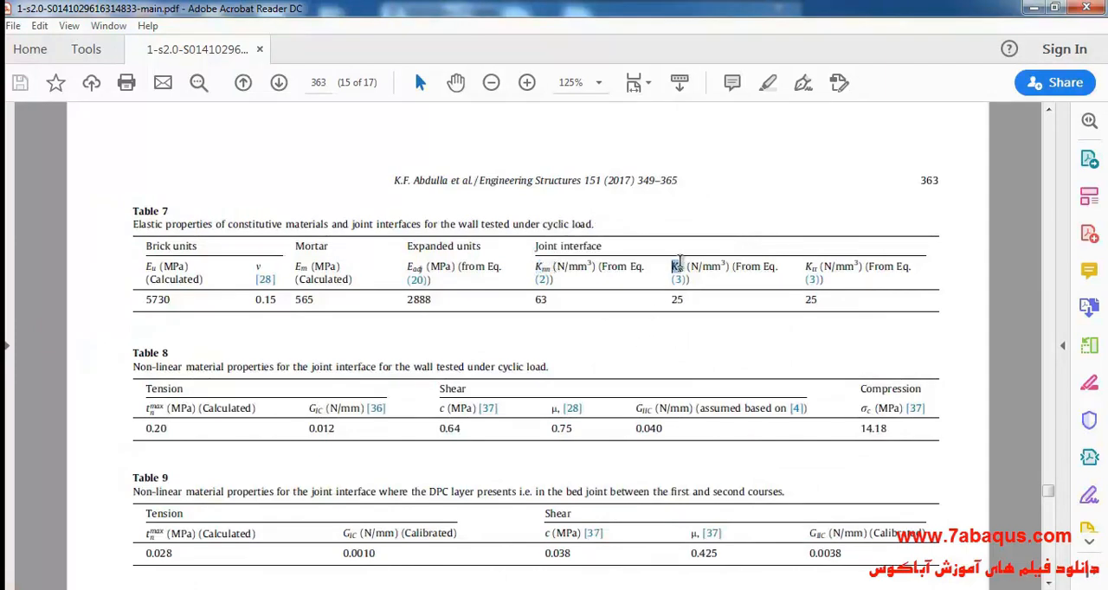
{"action": "left_click_drag", "start_coordinate": [671, 267], "coordinate": [689, 268]}
{"action": "left_click_drag", "start_coordinate": [804, 267], "coordinate": [818, 268]}
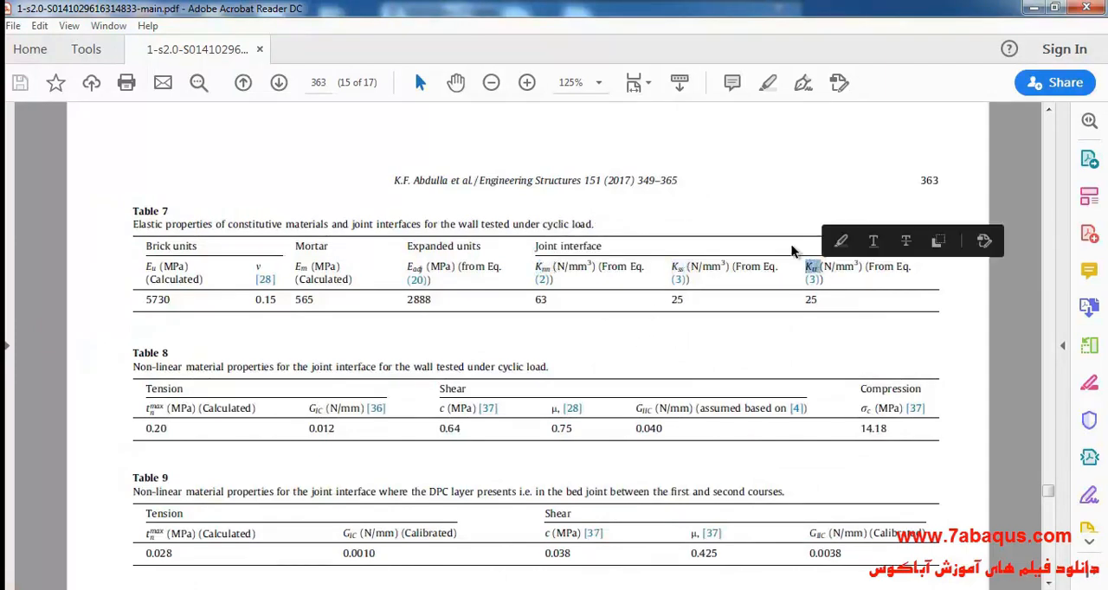
{"action": "left_click", "coordinate": [598, 82]}
{"action": "left_click", "coordinate": [651, 248]}
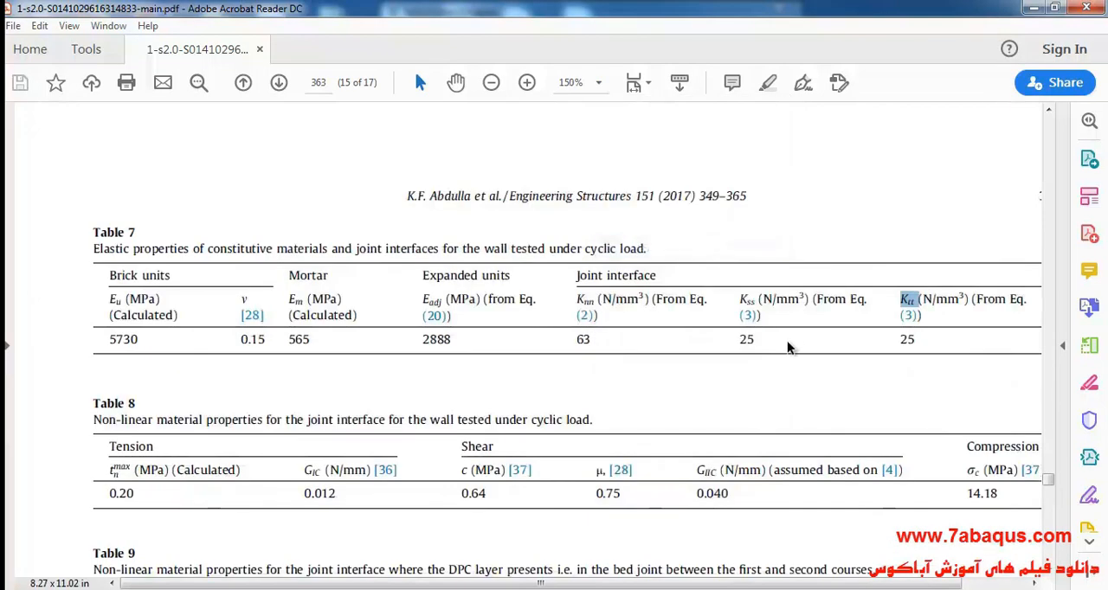
{"action": "left_click_drag", "start_coordinate": [769, 583], "coordinate": [821, 583]}
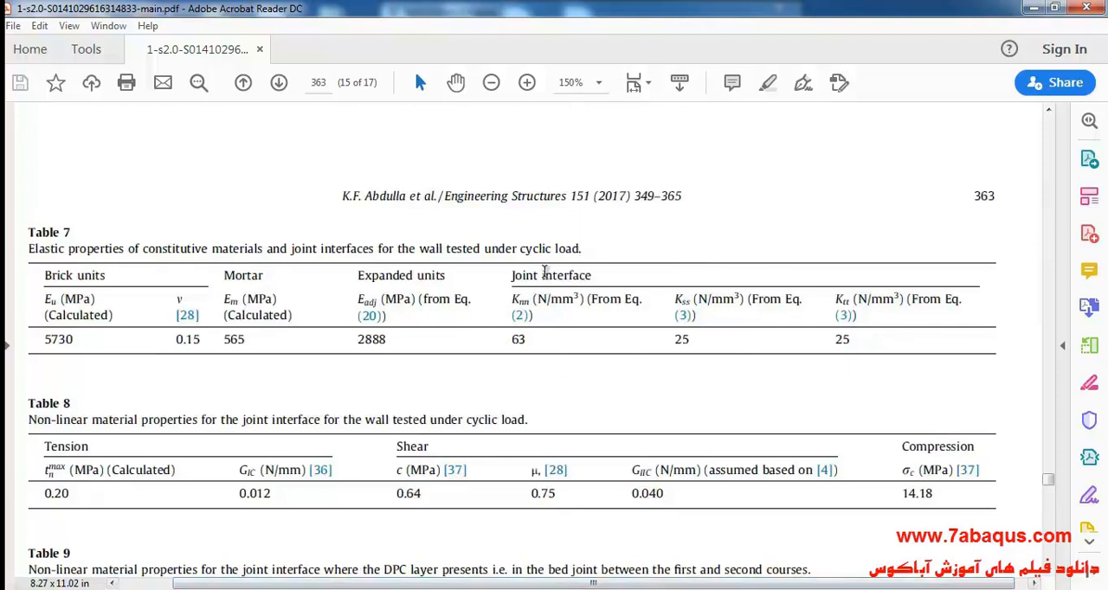
{"action": "left_click_drag", "start_coordinate": [511, 298], "coordinate": [534, 296]}
{"action": "left_click", "coordinate": [551, 371]}
{"action": "left_click_drag", "start_coordinate": [675, 298], "coordinate": [690, 297]}
{"action": "left_click_drag", "start_coordinate": [690, 297], "coordinate": [689, 297]}
{"action": "left_click", "coordinate": [707, 377]}
{"action": "left_click_drag", "start_coordinate": [835, 299], "coordinate": [850, 298]}
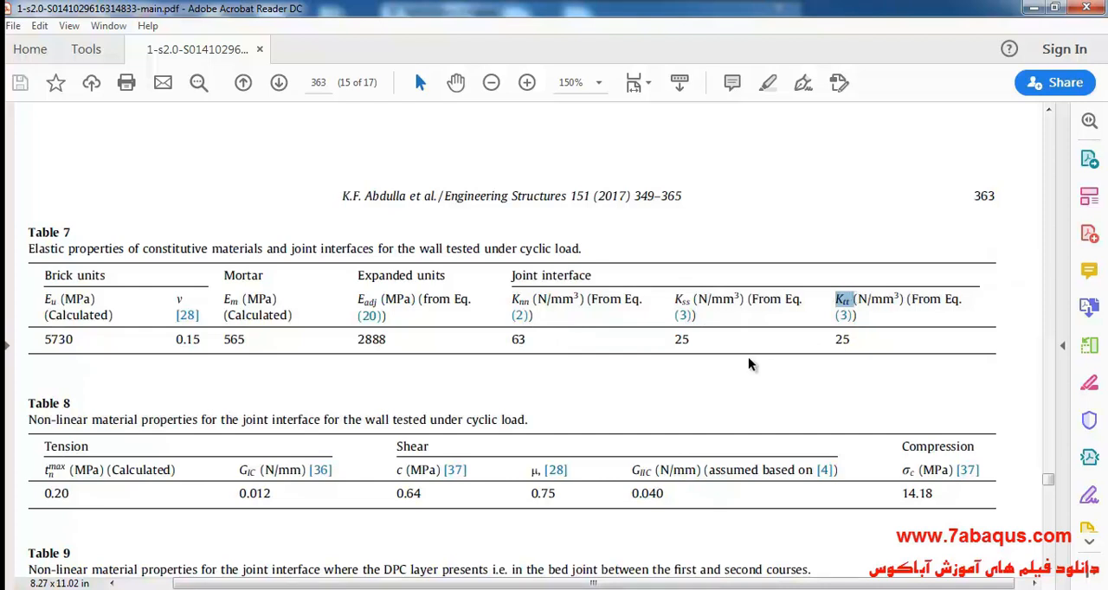
{"action": "left_click", "coordinate": [657, 377]}
Step: Take the Knn value from Table 7 and set Knn to 63e9 in the cohesive behavior data back in Abaqus/CAE
{"action": "double_click", "coordinate": [516, 340]}
{"action": "key", "text": "alt+Tab"}
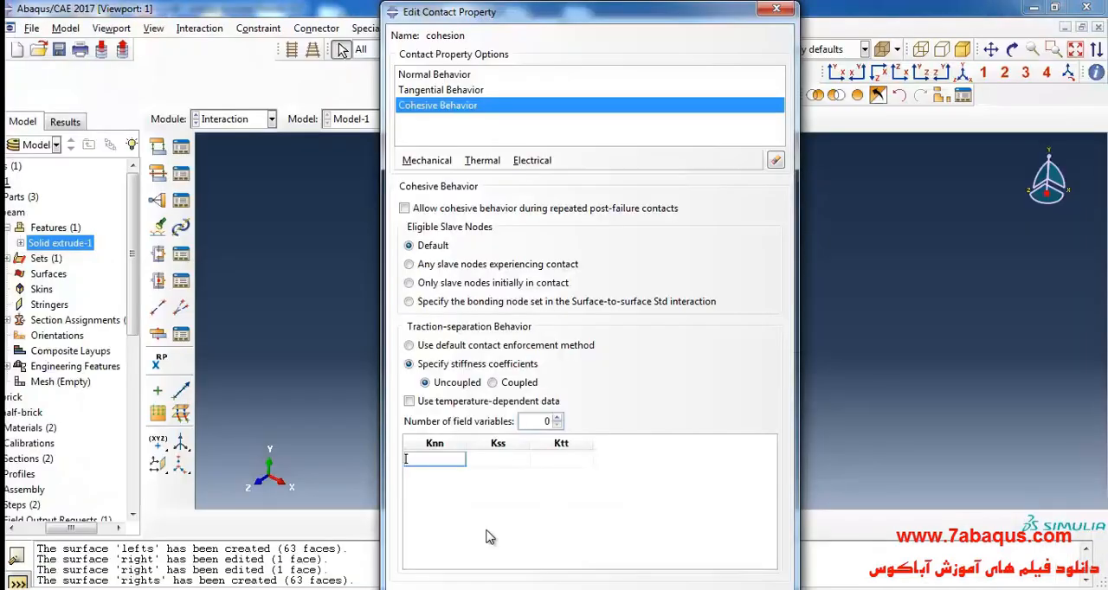
{"action": "type", "text": "63e9"}
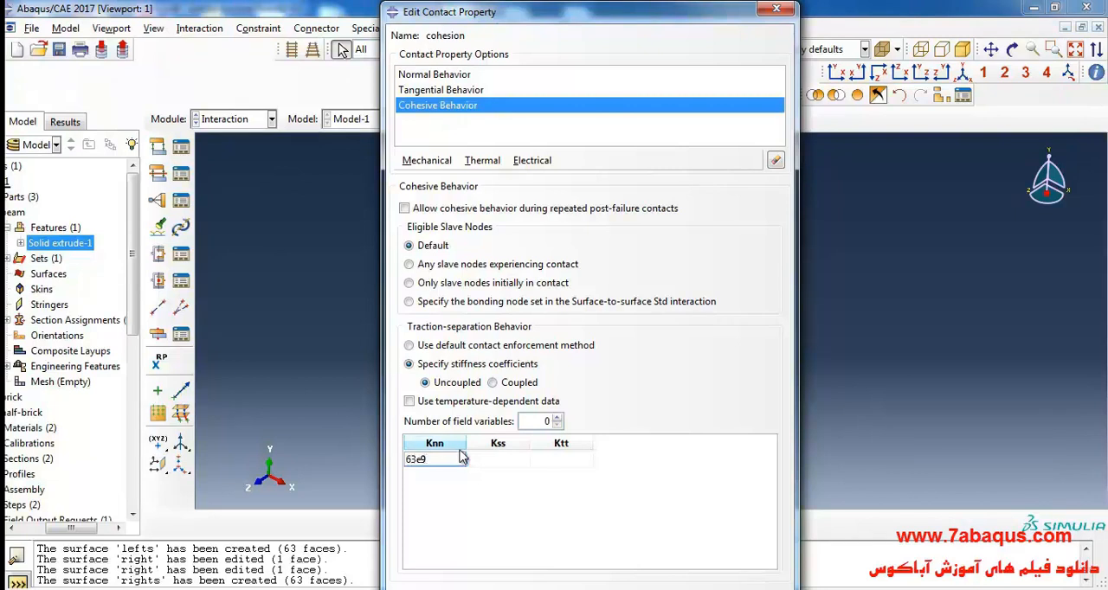
Step: Look up the joint interface Kss value in Table 7 of the paper and set Kss to 25e9 in Abaqus/CAE
{"action": "key", "text": "alt+Tab"}
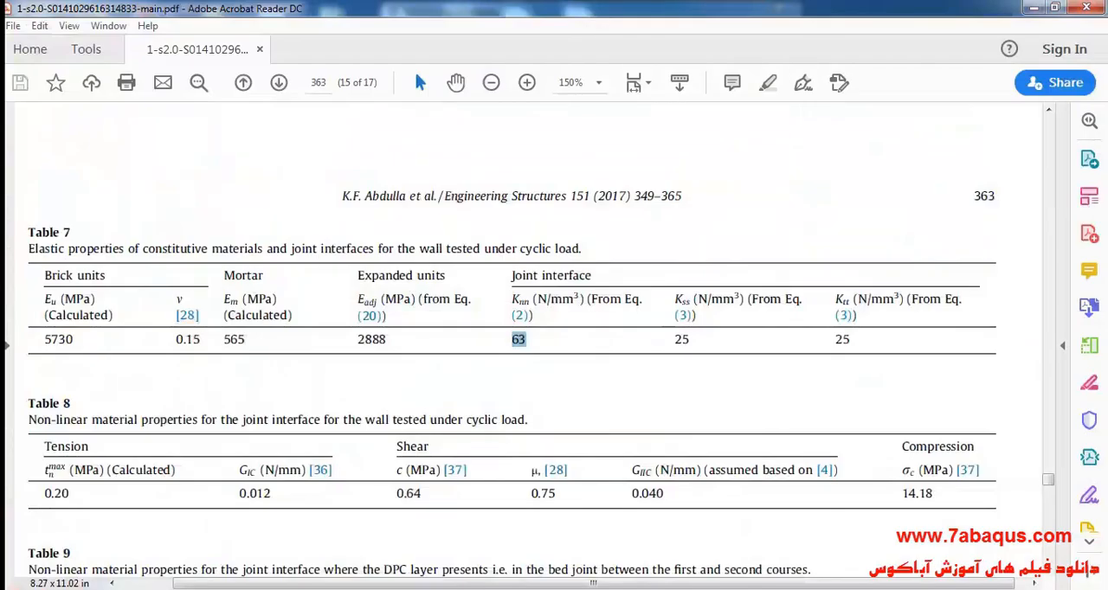
{"action": "double_click", "coordinate": [681, 339]}
{"action": "key", "text": "alt+Tab"}
{"action": "type", "text": "25e9"}
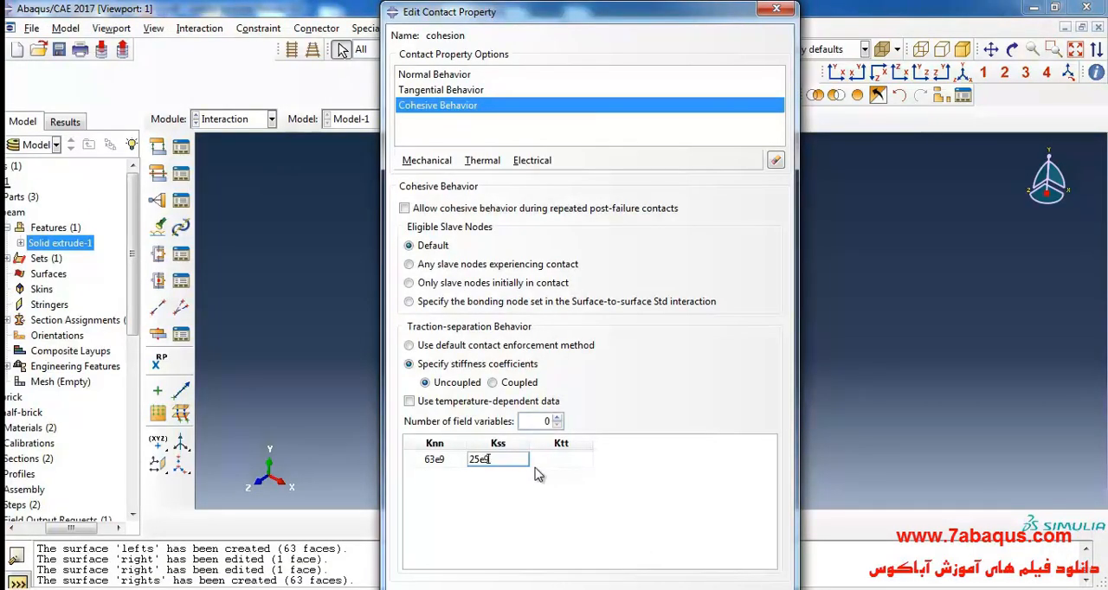
Step: Look up the joint interface Ktt value in Table 7 of the paper and set Ktt to 25e9 in Abaqus/CAE
{"action": "key", "text": "alt+Tab"}
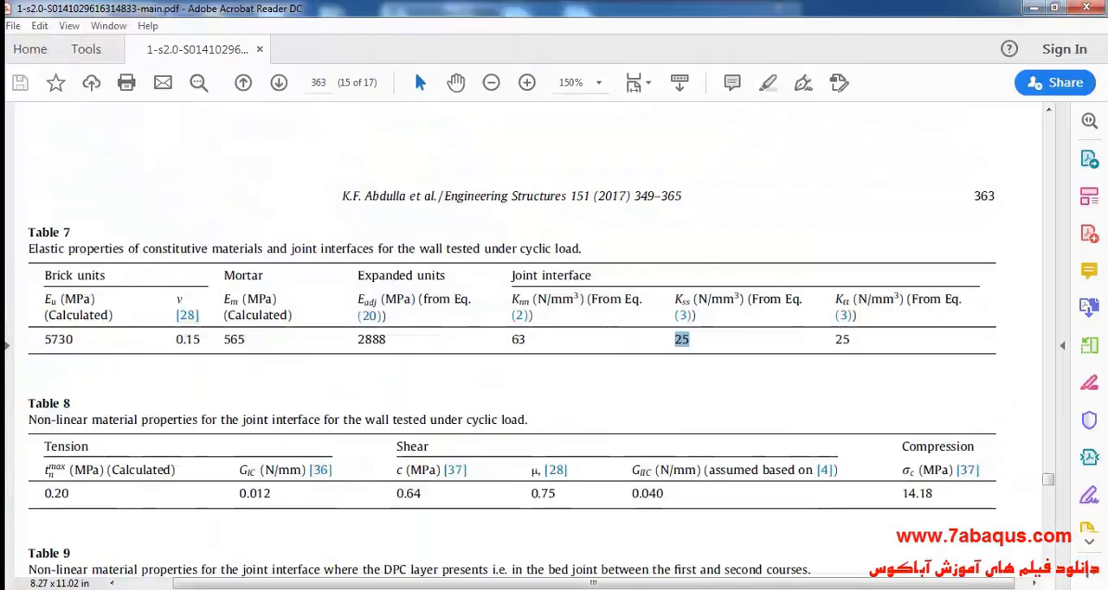
{"action": "double_click", "coordinate": [842, 339]}
{"action": "left_click_drag", "start_coordinate": [843, 339], "coordinate": [851, 339]}
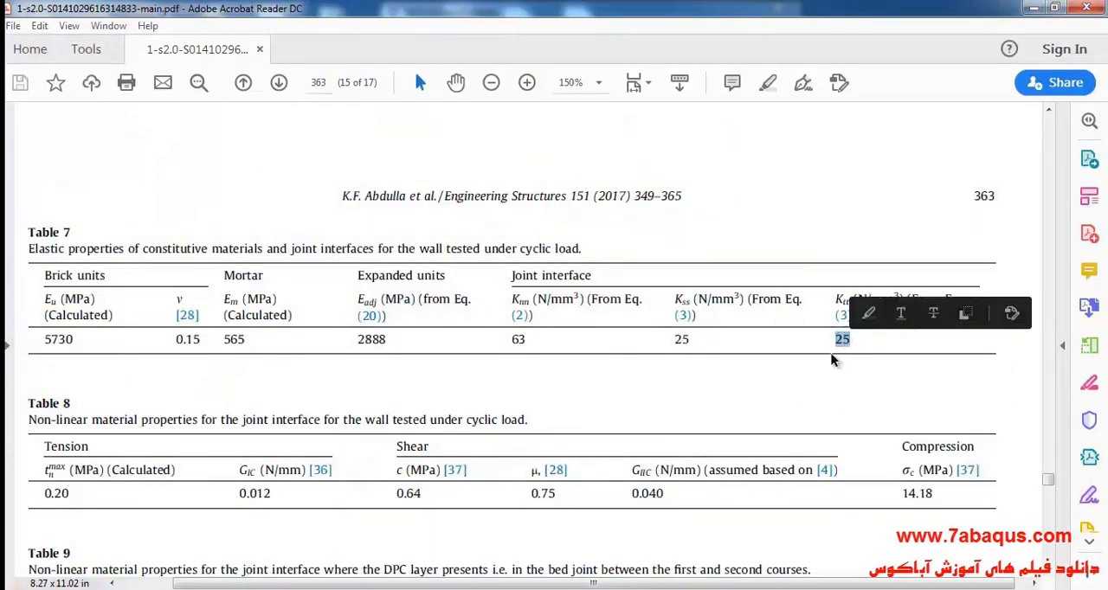
{"action": "left_click", "coordinate": [508, 587]}
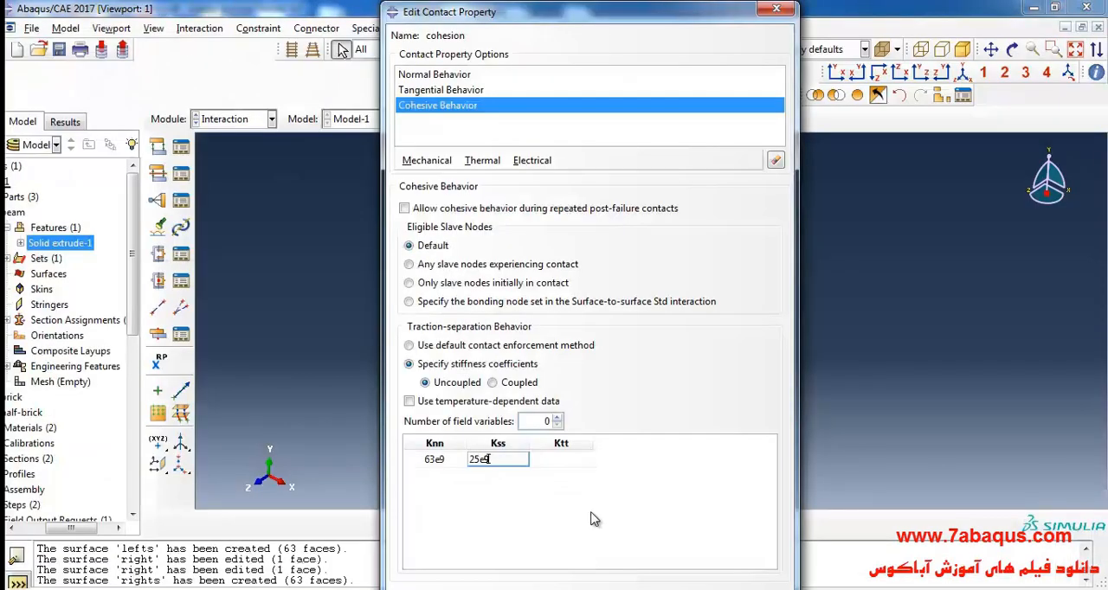
{"action": "left_click", "coordinate": [558, 459]}
{"action": "type", "text": "25e9"}
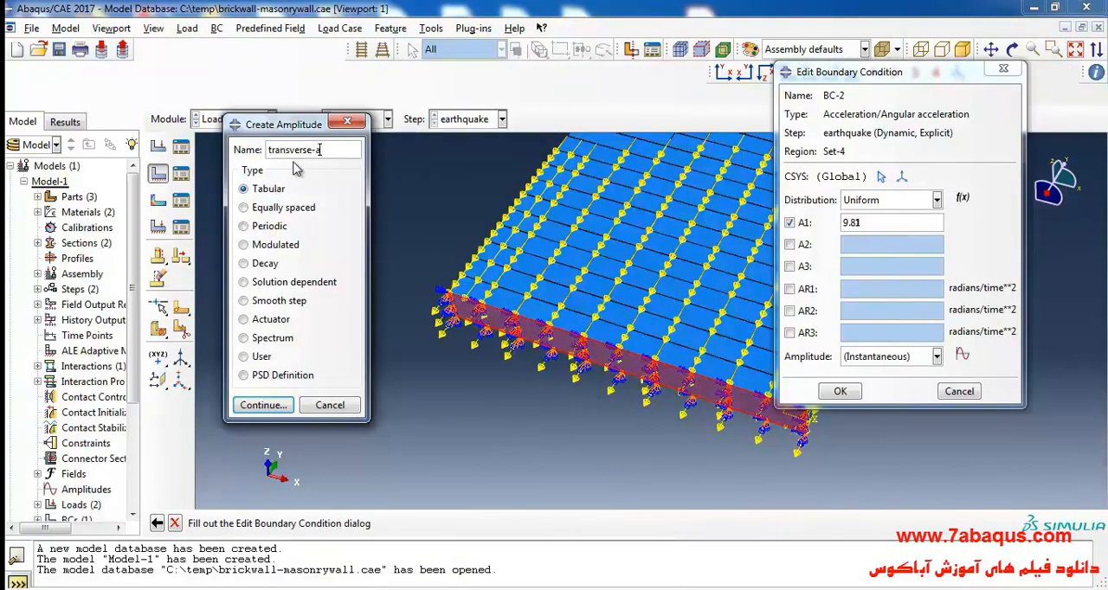
Step: Name the new tabular amplitude transverse-acceleration and open its data for editing
{"action": "type", "text": "cceleration"}
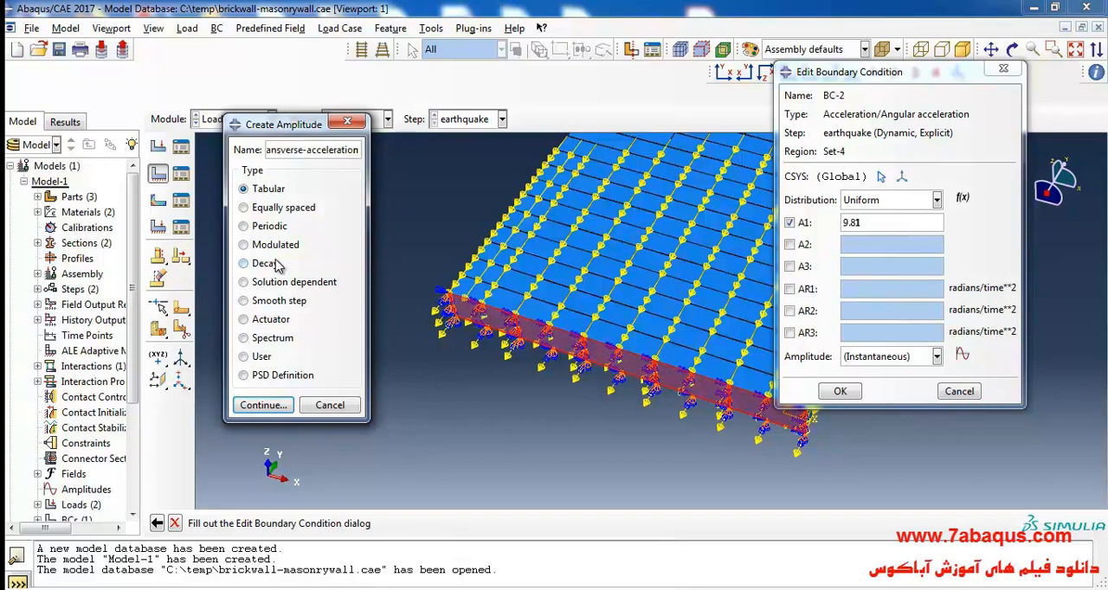
{"action": "left_click", "coordinate": [275, 405]}
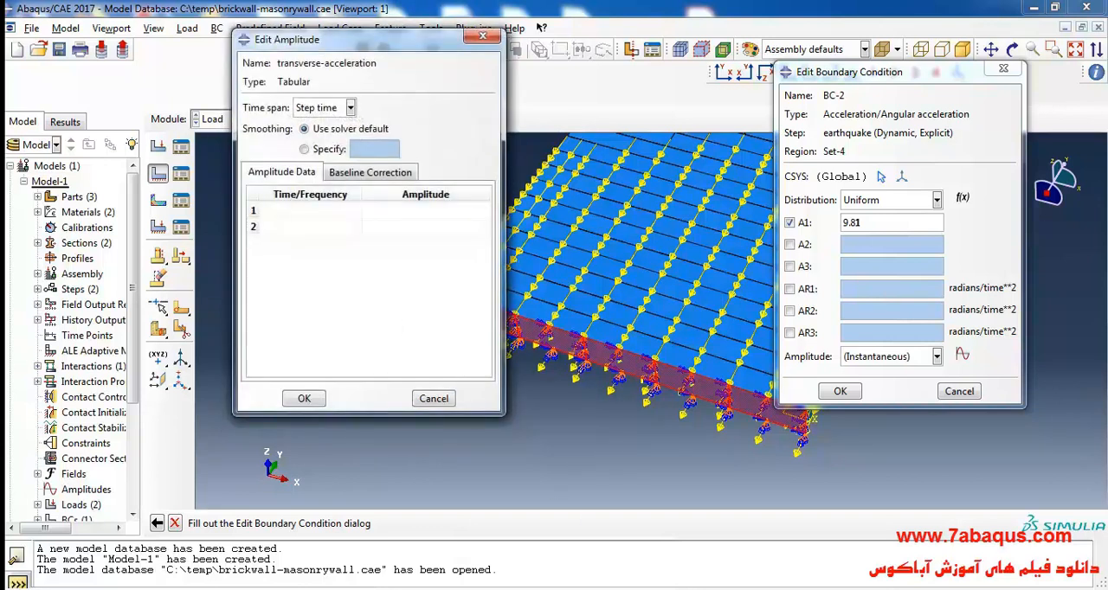
Step: Switch to the earthquake accelerogram workbook in Excel and copy all time and transverse acceleration values from A2 to B1002
{"action": "left_click", "coordinate": [573, 589]}
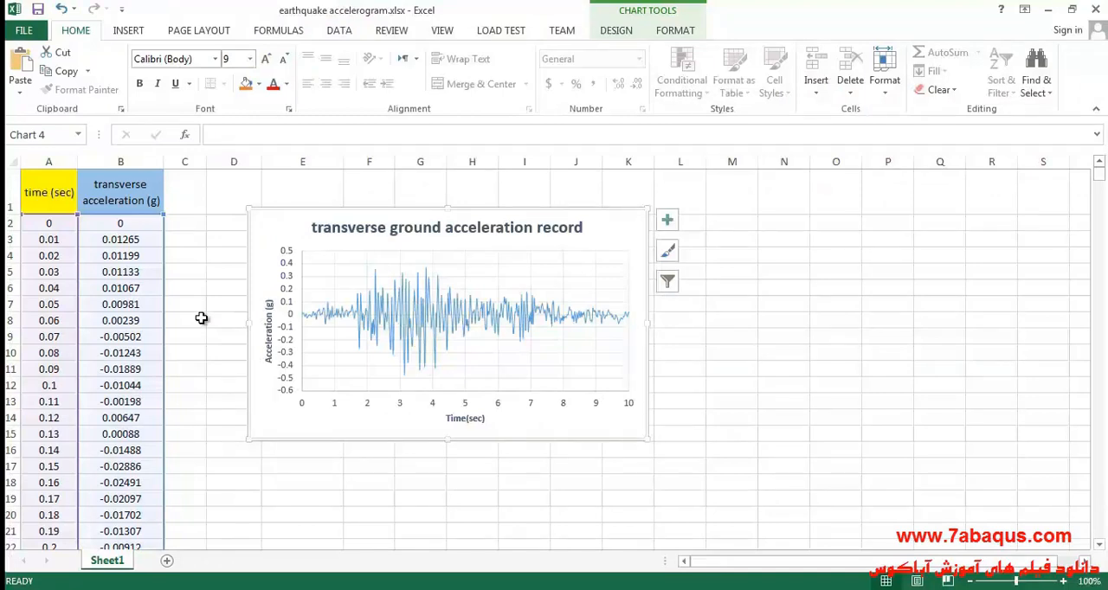
{"action": "left_click", "coordinate": [232, 289]}
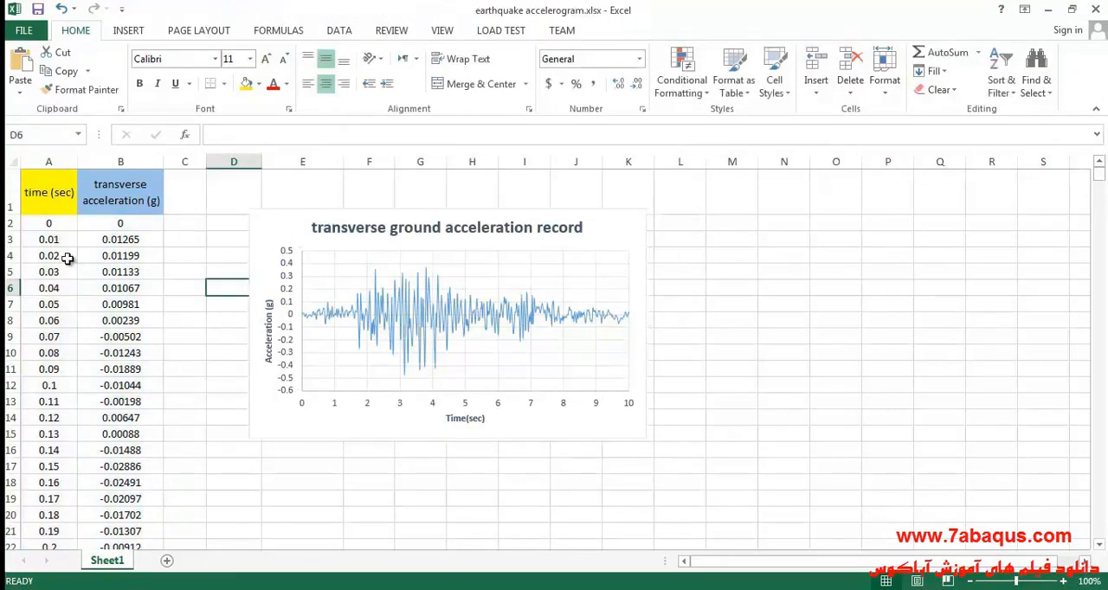
{"action": "left_click_drag", "start_coordinate": [47, 225], "coordinate": [124, 378]}
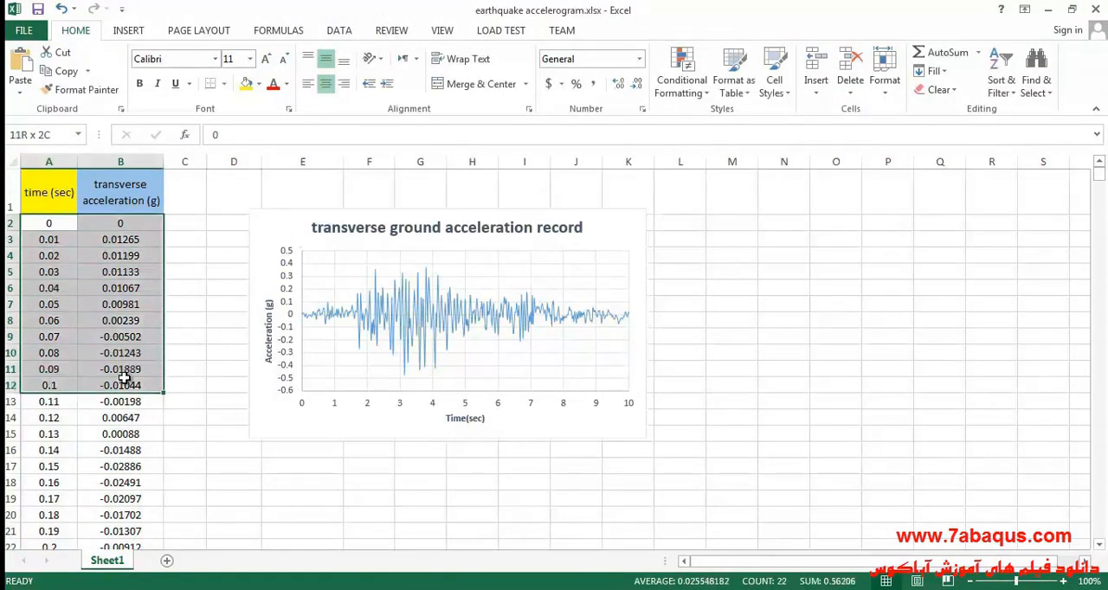
{"action": "left_click_drag", "start_coordinate": [1099, 176], "coordinate": [1099, 532]}
{"action": "left_click", "coordinate": [137, 538], "text": "shift"}
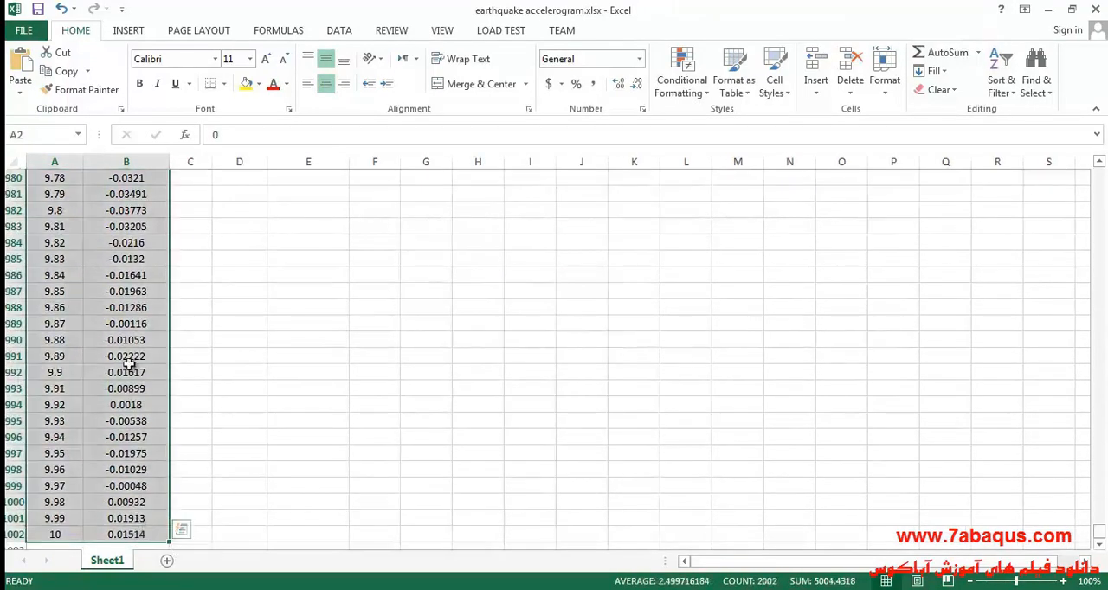
{"action": "scroll", "coordinate": [125, 372], "scroll_direction": "up", "scroll_amount": 6}
{"action": "left_click_drag", "start_coordinate": [1099, 526], "coordinate": [1096, 170]}
{"action": "right_click", "coordinate": [128, 284]}
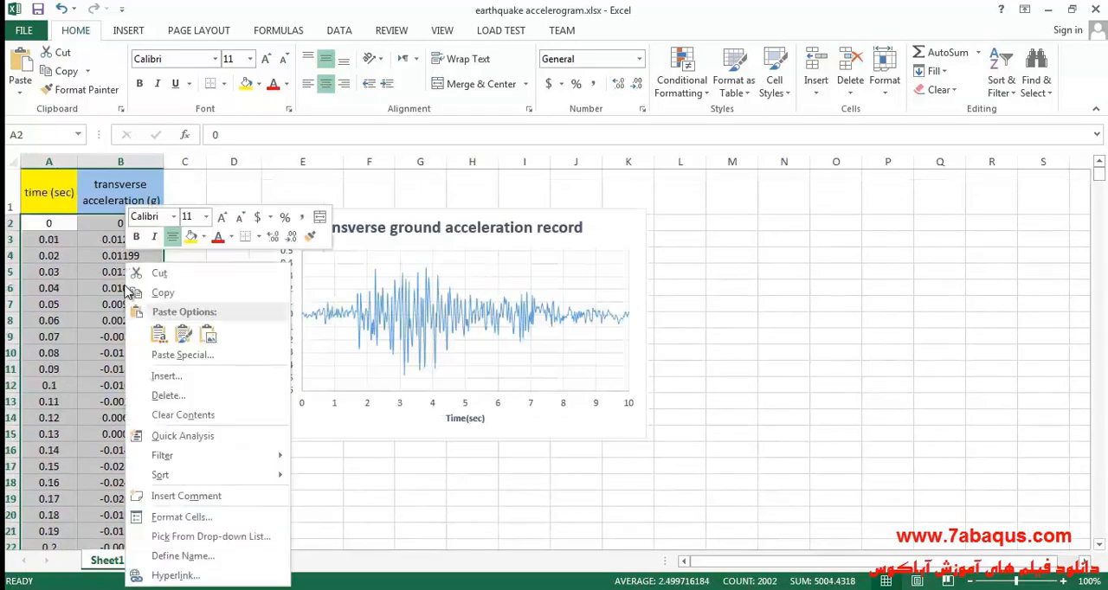
{"action": "left_click", "coordinate": [147, 286]}
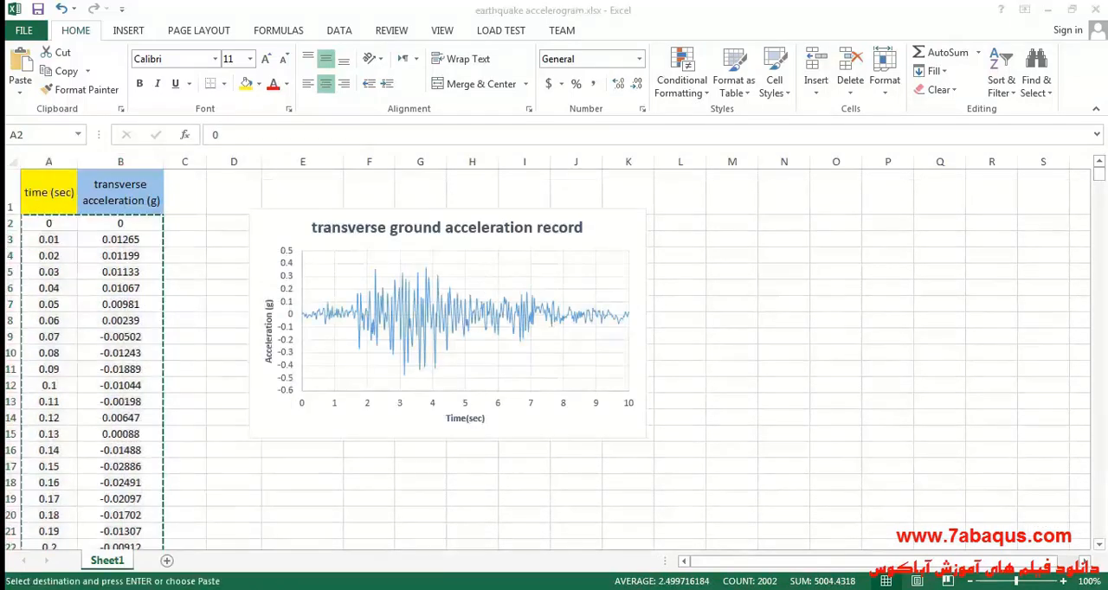
Step: Return to Abaqus/CAE and paste the copied time and acceleration values into the transverse-acceleration amplitude data
{"action": "key", "text": "alt+Tab"}
{"action": "right_click", "coordinate": [287, 213]}
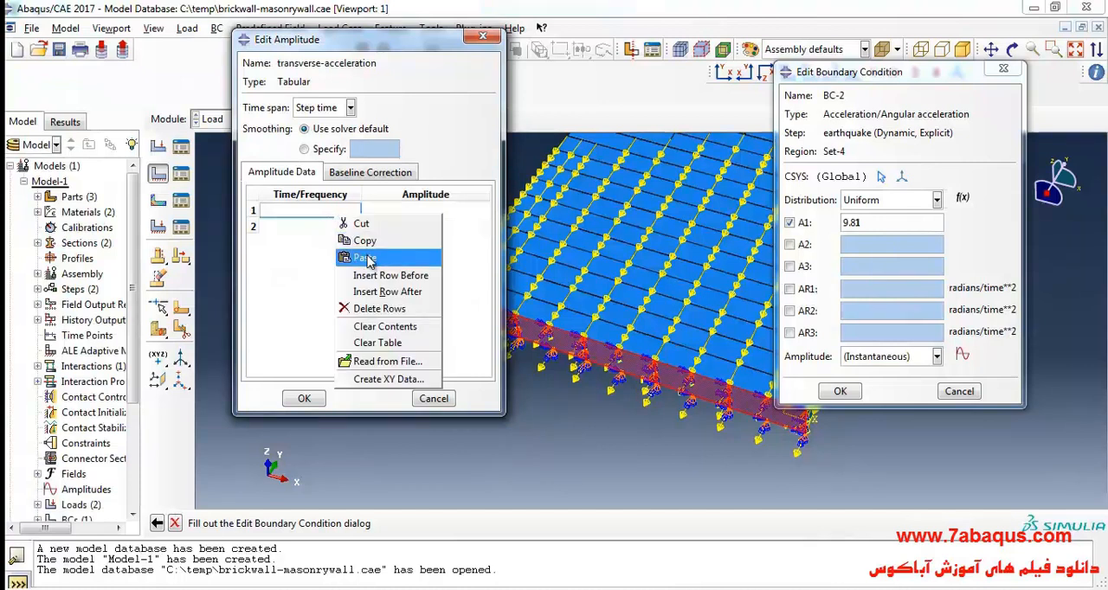
{"action": "left_click", "coordinate": [361, 258]}
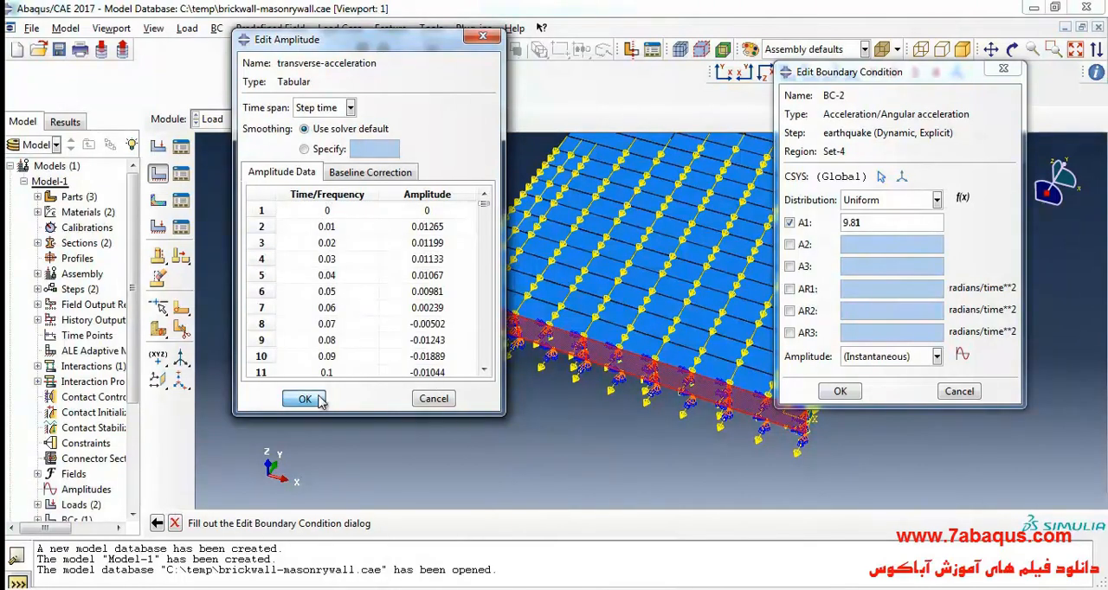
{"action": "left_click", "coordinate": [304, 398]}
Step: Assign the transverse-acceleration amplitude to the BC-2 acceleration boundary condition and confirm it
{"action": "left_click", "coordinate": [951, 357]}
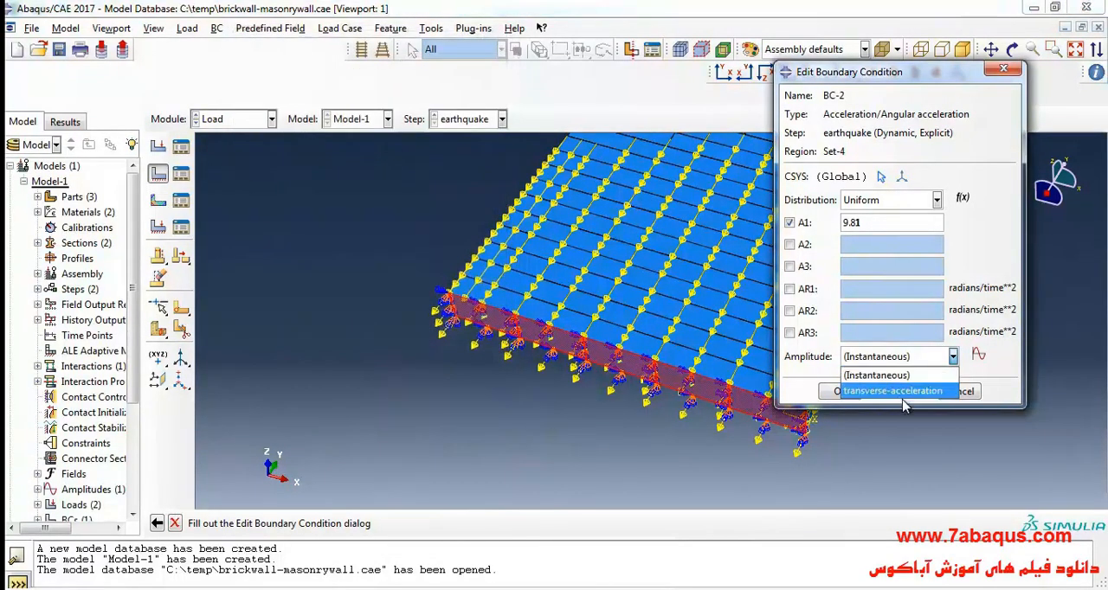
{"action": "left_click", "coordinate": [904, 391]}
{"action": "left_click", "coordinate": [840, 392]}
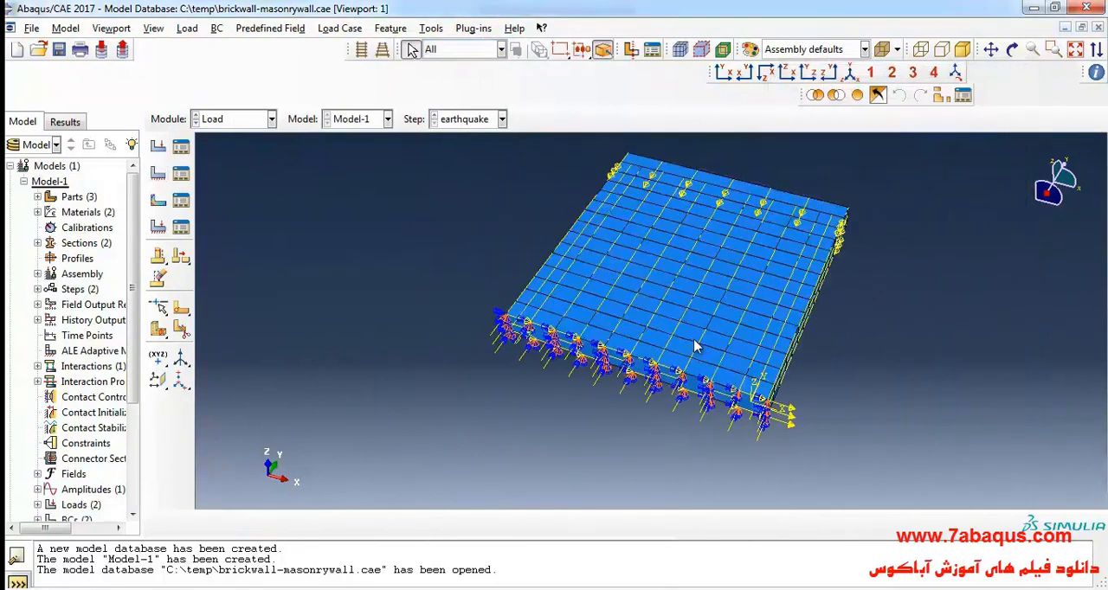
{"action": "left_click", "coordinate": [1011, 50]}
{"action": "left_click_drag", "start_coordinate": [713, 207], "coordinate": [632, 328]}
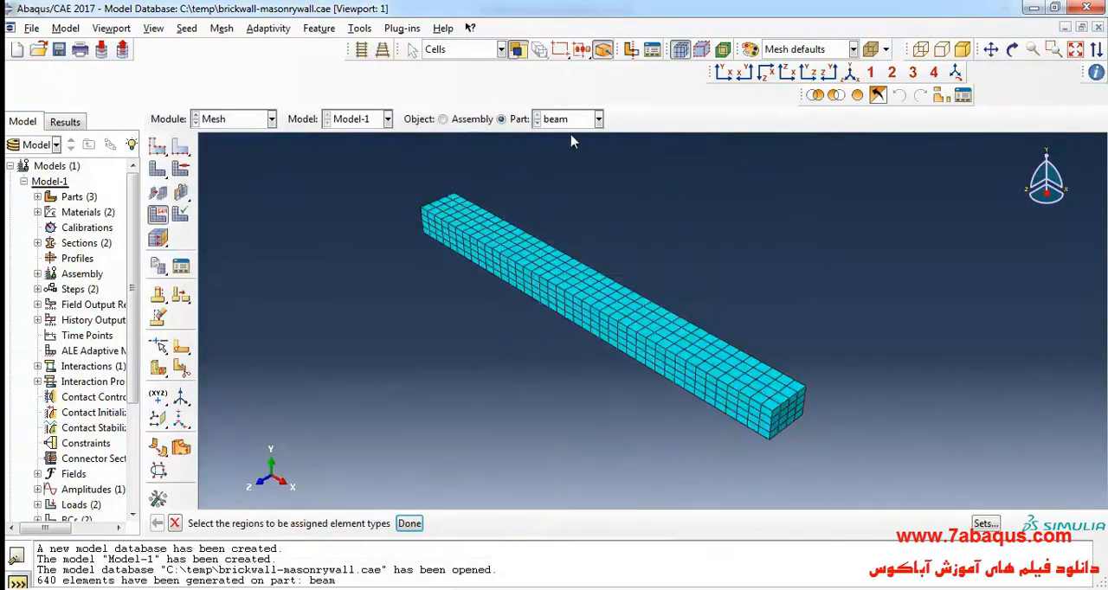
Step: Display the brick part in the Mesh module and assign local seeds by number, without bias, to its four long edges
{"action": "left_click", "coordinate": [570, 125]}
{"action": "left_click", "coordinate": [562, 153]}
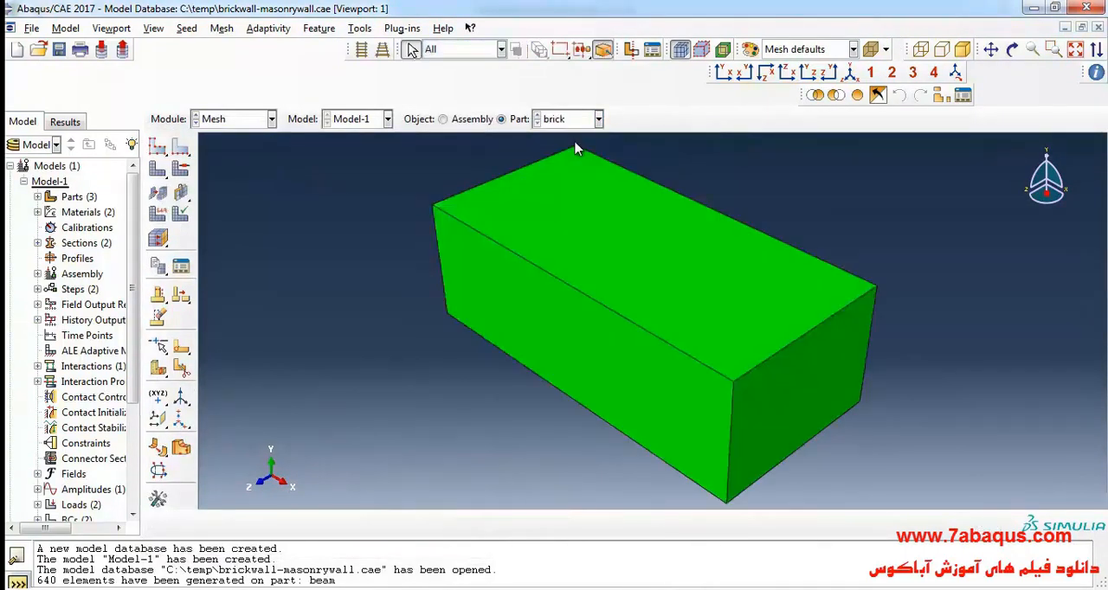
{"action": "scroll", "coordinate": [414, 230], "scroll_direction": "down", "scroll_amount": 2}
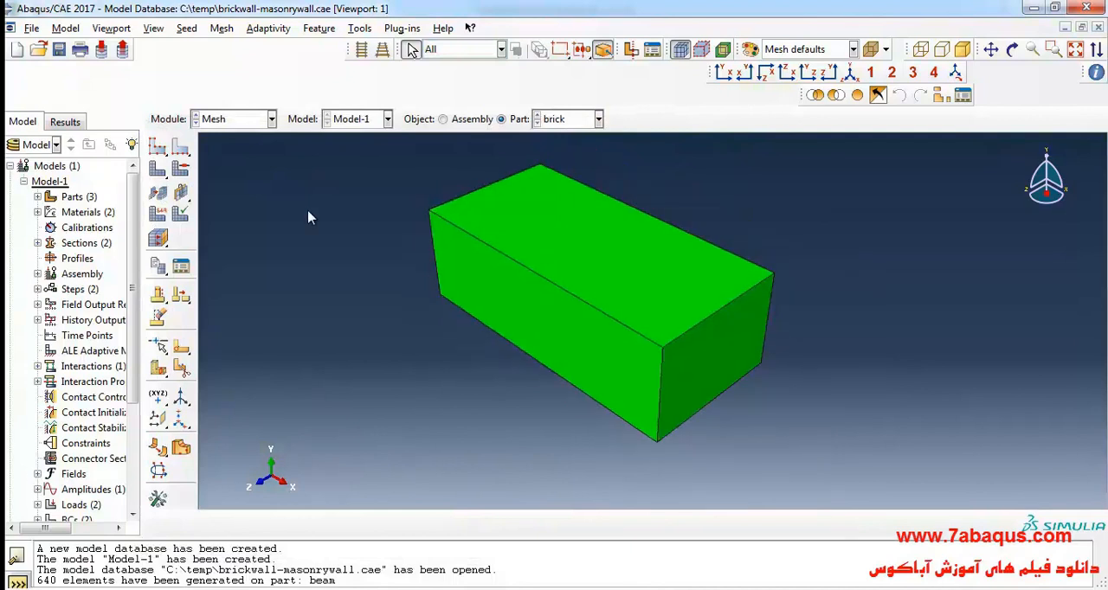
{"action": "left_click", "coordinate": [189, 152]}
{"action": "left_click", "coordinate": [597, 309]}
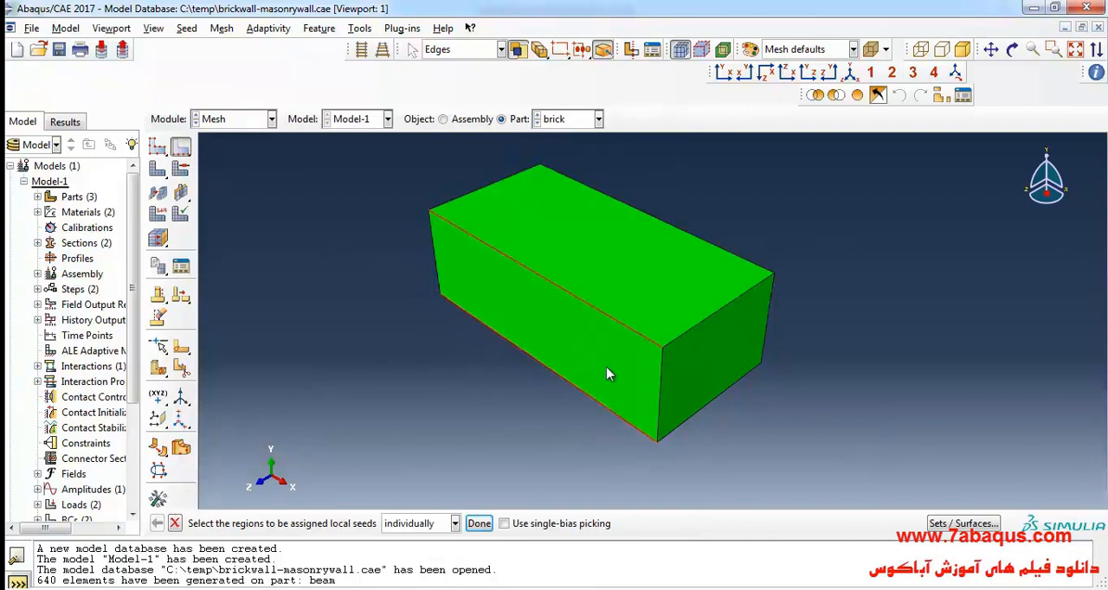
{"action": "left_click", "coordinate": [684, 239], "text": "shift"}
{"action": "left_click", "coordinate": [478, 523]}
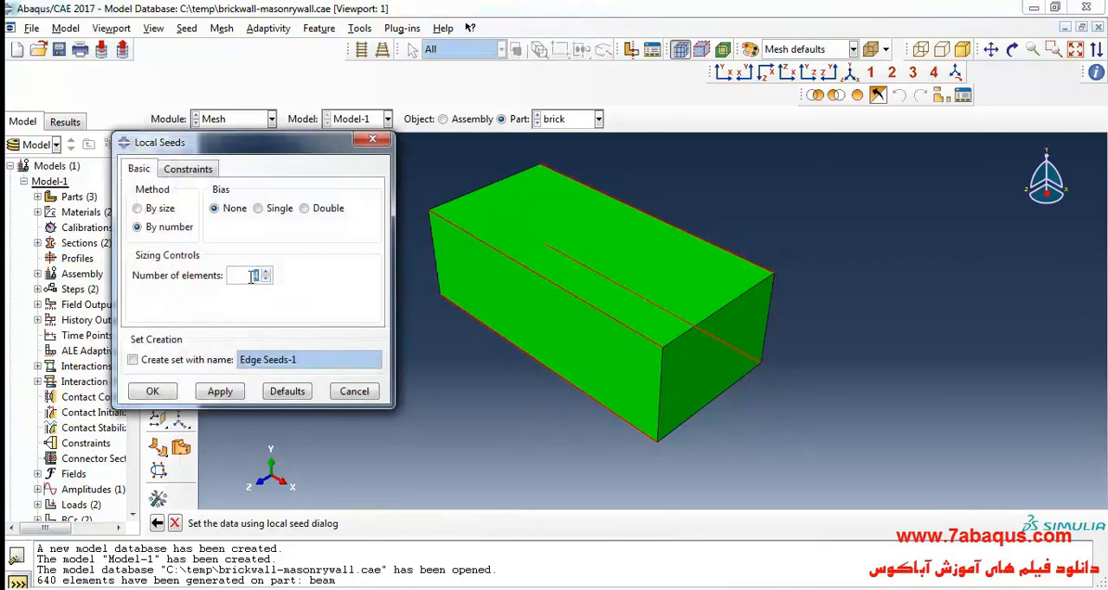
{"action": "left_click", "coordinate": [152, 392]}
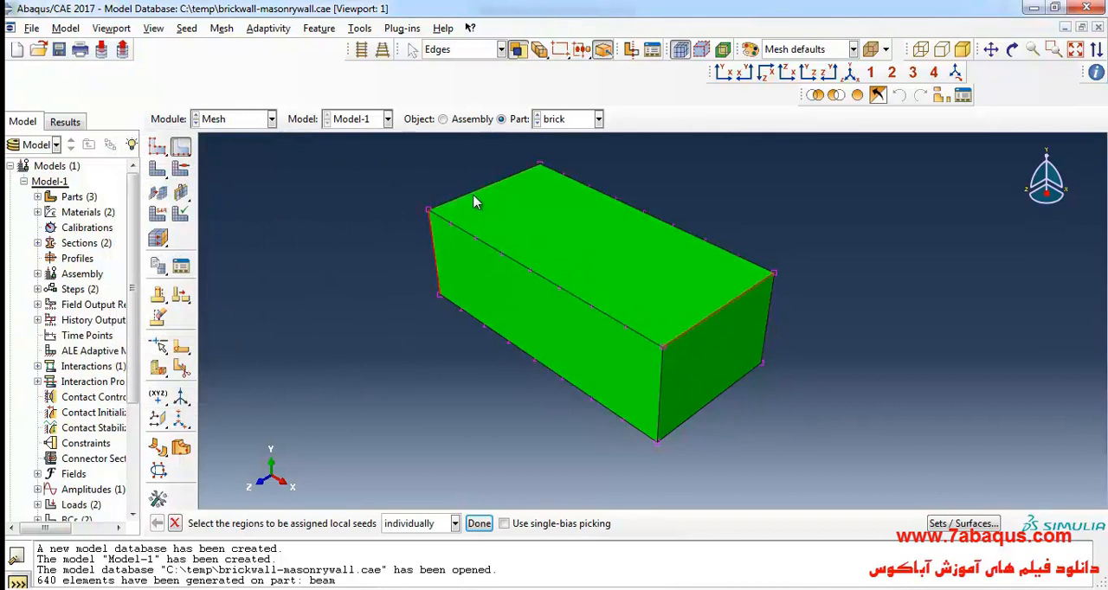
{"action": "left_click", "coordinate": [543, 189]}
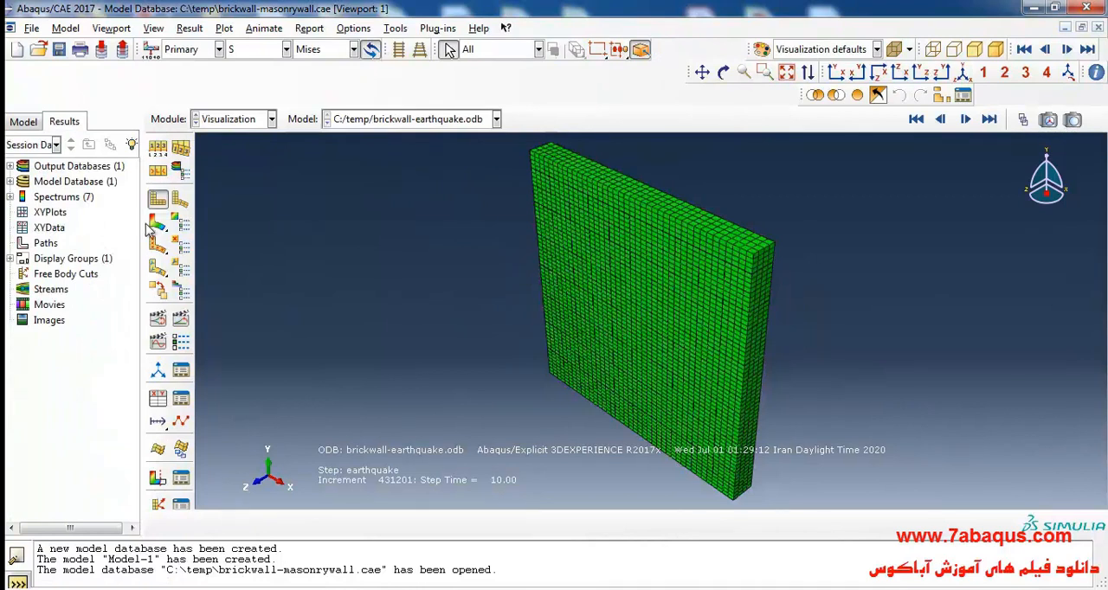
Step: Plot the von Mises stress contours on the deformed wall and examine the stress distribution and displaced lower courses
{"action": "left_click", "coordinate": [158, 223]}
{"action": "scroll", "coordinate": [697, 502], "scroll_direction": "up", "scroll_amount": 1}
{"action": "scroll", "coordinate": [744, 485], "scroll_direction": "down", "scroll_amount": 6}
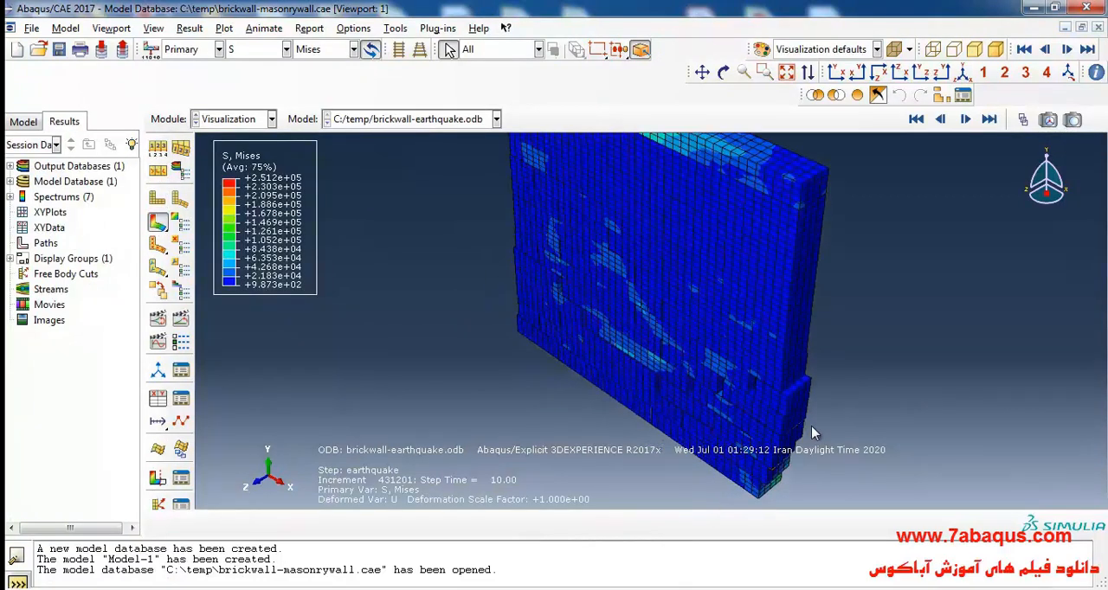
{"action": "scroll", "coordinate": [689, 354], "scroll_direction": "down", "scroll_amount": 2}
{"action": "scroll", "coordinate": [663, 428], "scroll_direction": "down", "scroll_amount": 1}
{"action": "scroll", "coordinate": [651, 404], "scroll_direction": "up", "scroll_amount": 7}
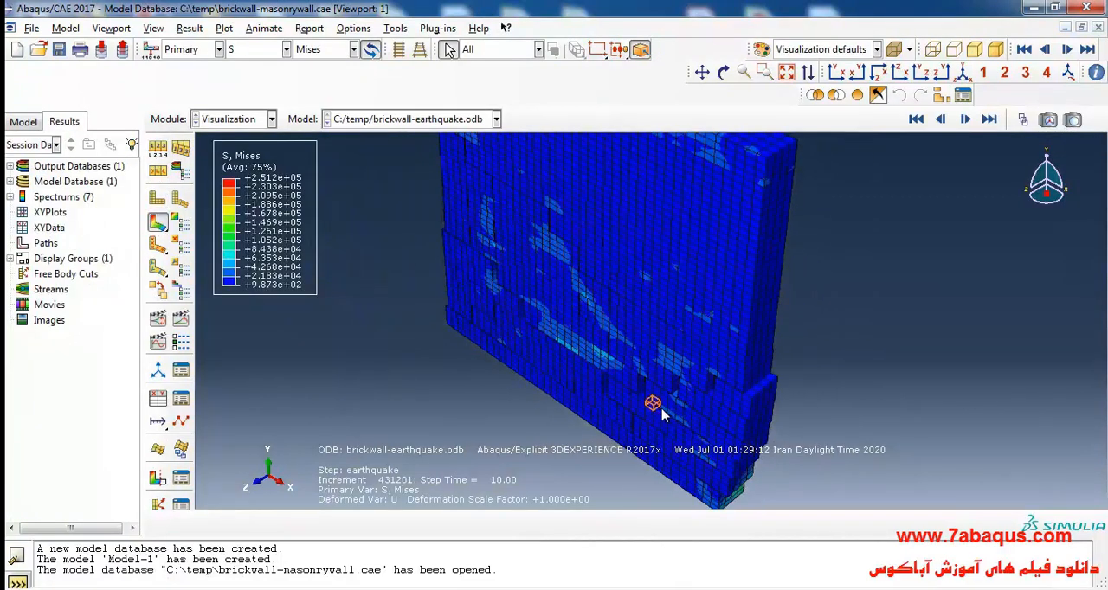
{"action": "scroll", "coordinate": [502, 277], "scroll_direction": "down", "scroll_amount": 3}
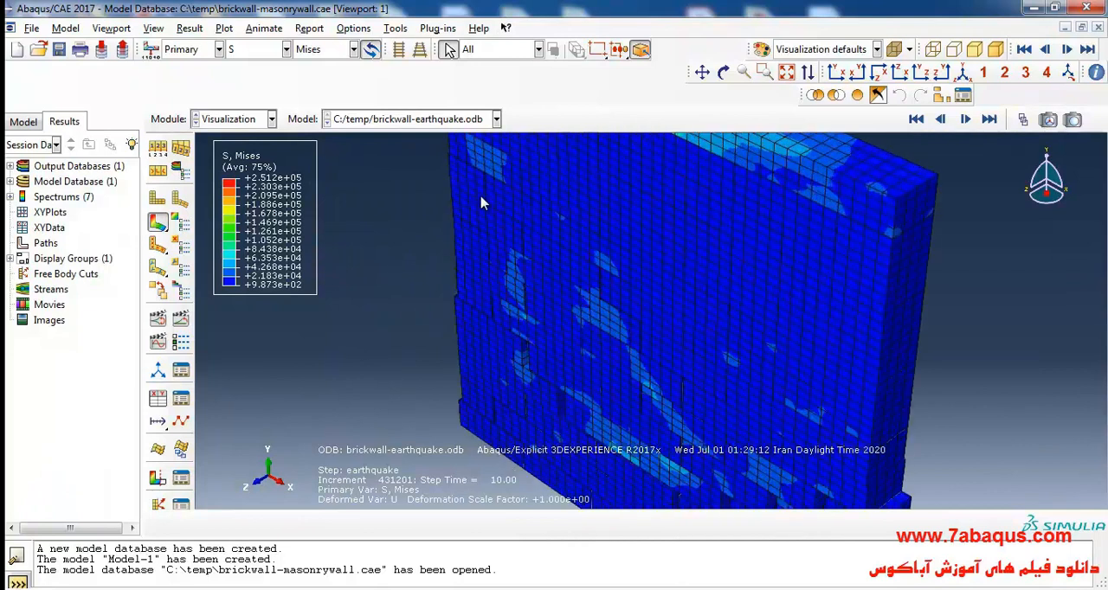
{"action": "scroll", "coordinate": [558, 282], "scroll_direction": "up", "scroll_amount": 3}
{"action": "scroll", "coordinate": [586, 447], "scroll_direction": "down", "scroll_amount": 1}
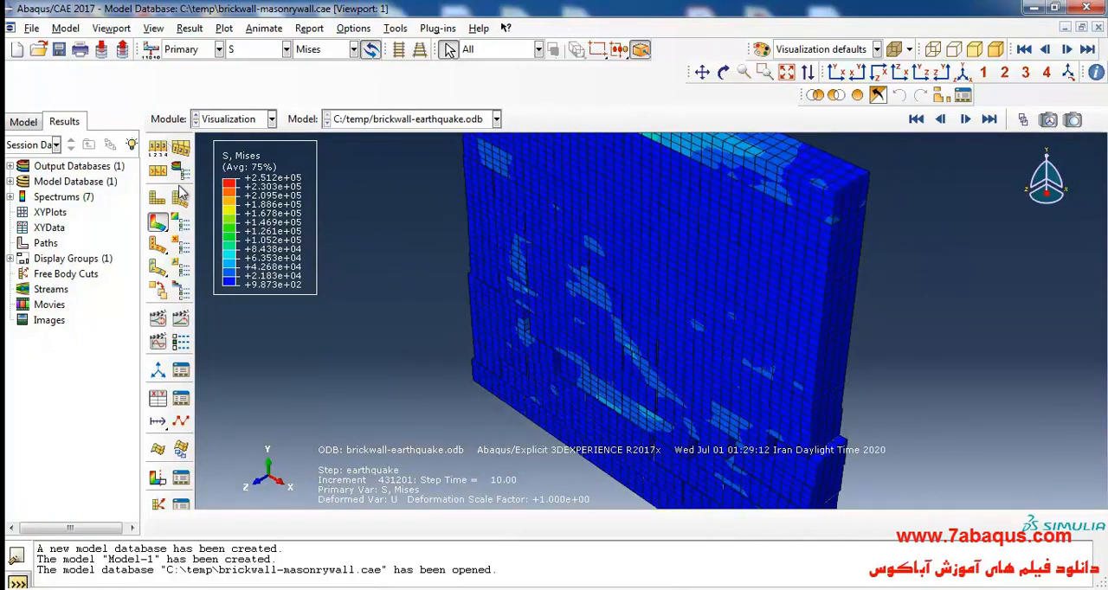
Step: Show only feature edges in the contour plot so the individual bricks are outlined instead of the mesh
{"action": "left_click", "coordinate": [158, 168]}
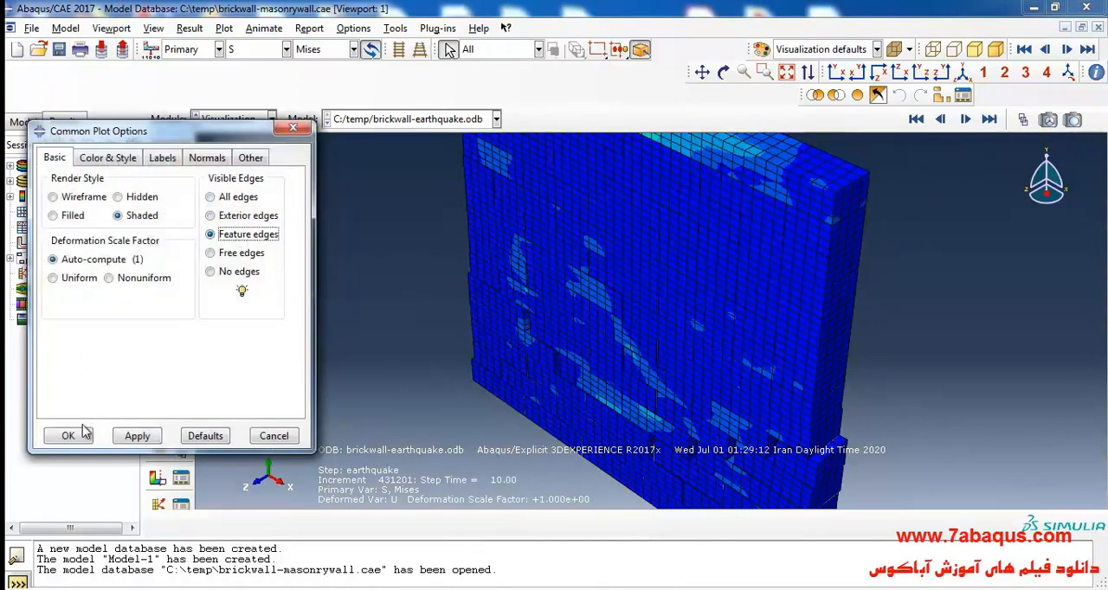
{"action": "left_click", "coordinate": [90, 437]}
{"action": "scroll", "coordinate": [499, 319], "scroll_direction": "up", "scroll_amount": 2}
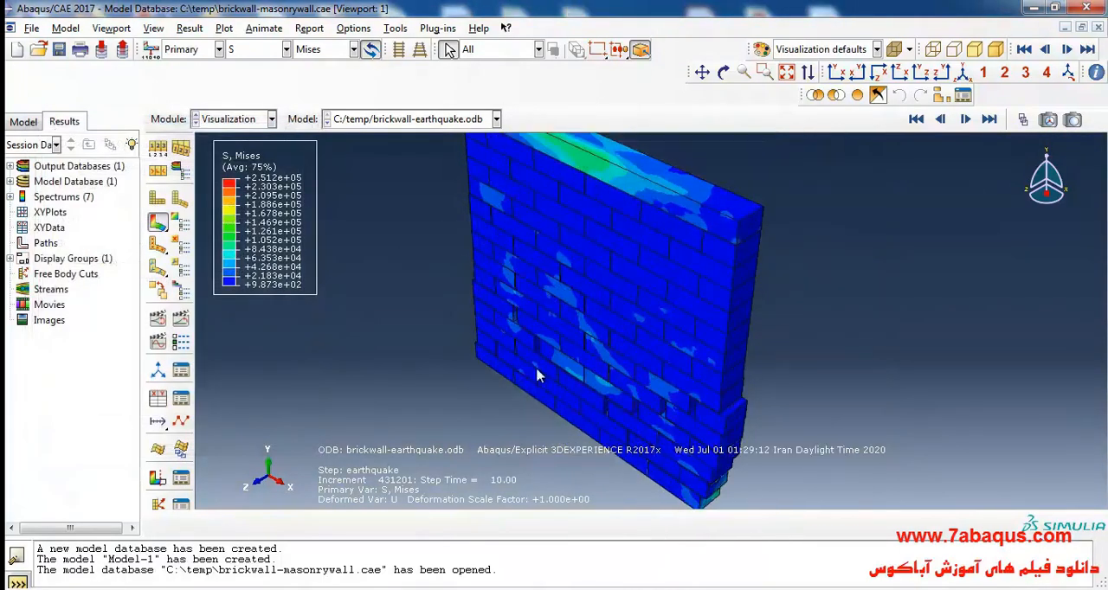
{"action": "scroll", "coordinate": [544, 454], "scroll_direction": "down", "scroll_amount": 1}
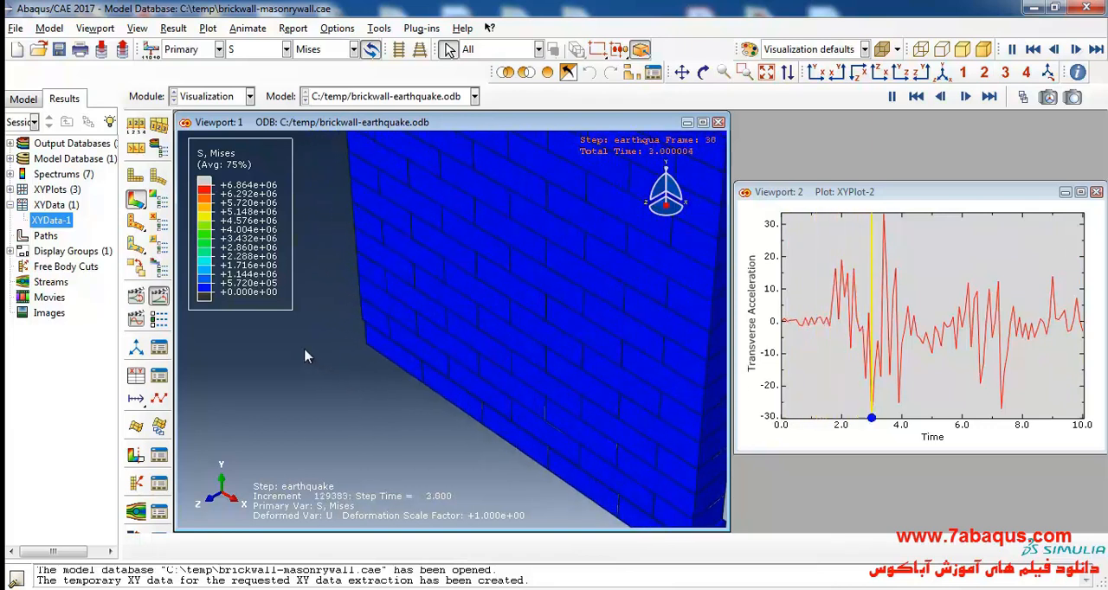
Step: Examine the brick displacements near the wall's base in the running earthquake animation beside the transverse acceleration plot
{"action": "left_click", "coordinate": [682, 73]}
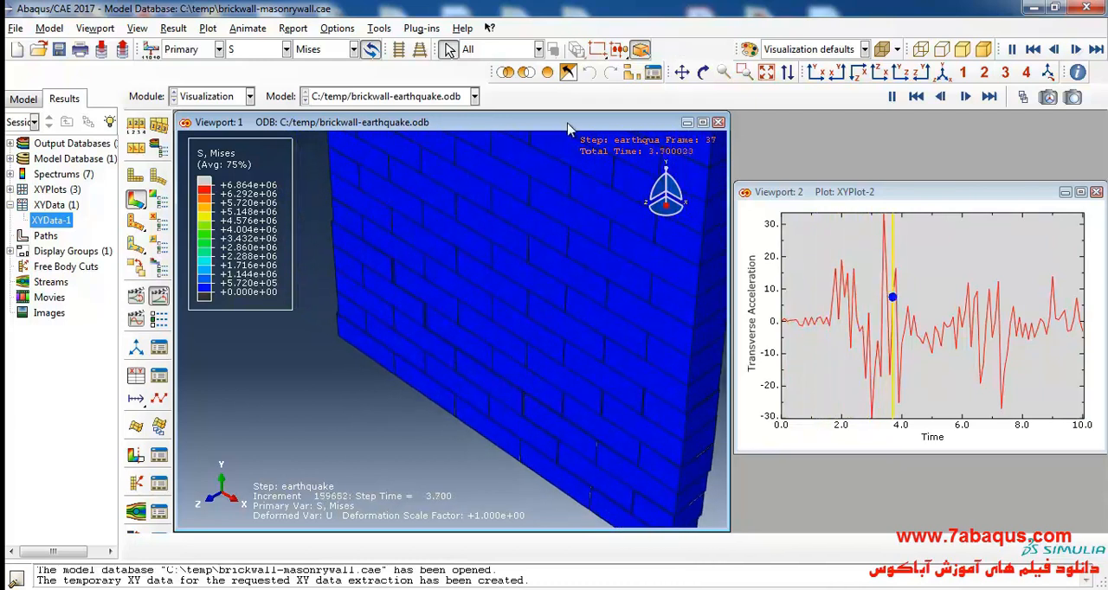
{"action": "left_click", "coordinate": [680, 73]}
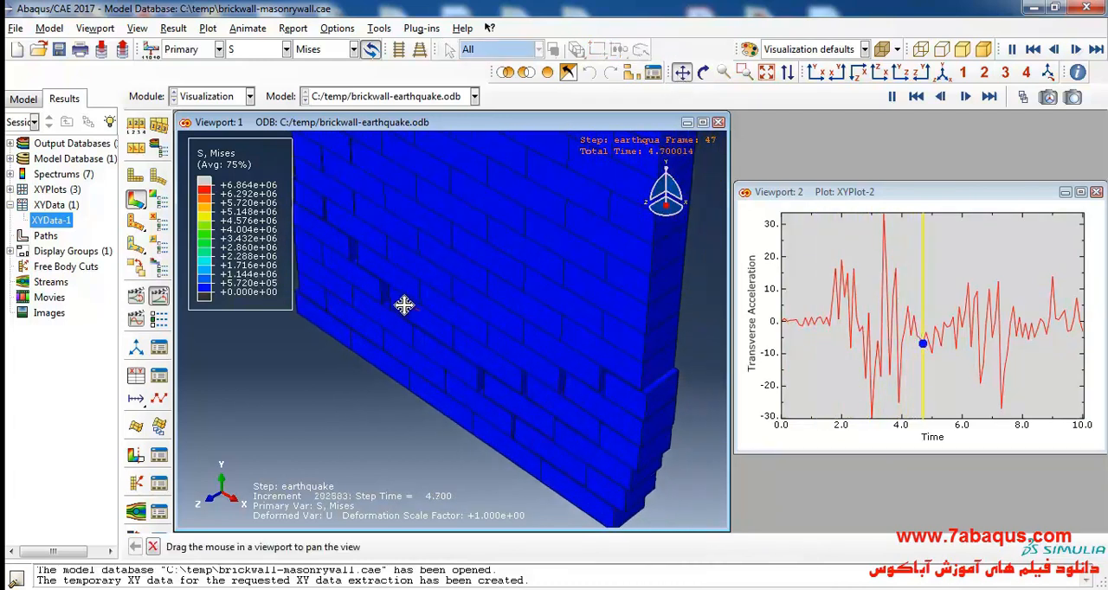
Step: Examine the brick movement in the running earthquake animation from the front and from oblique angles on both sides of the wall
{"action": "left_click", "coordinate": [685, 74]}
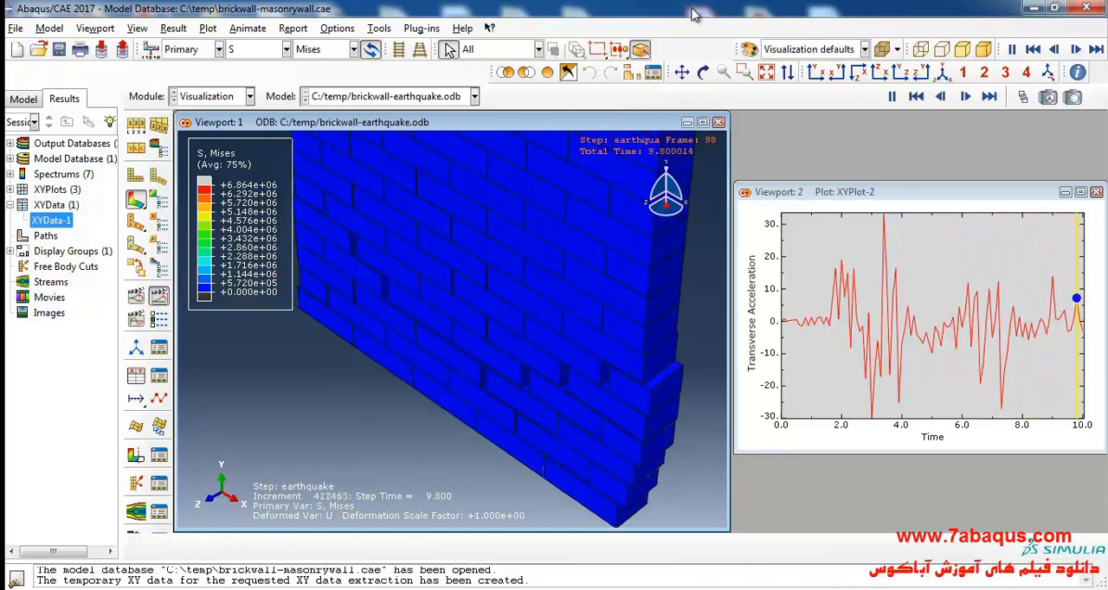
{"action": "left_click", "coordinate": [816, 71]}
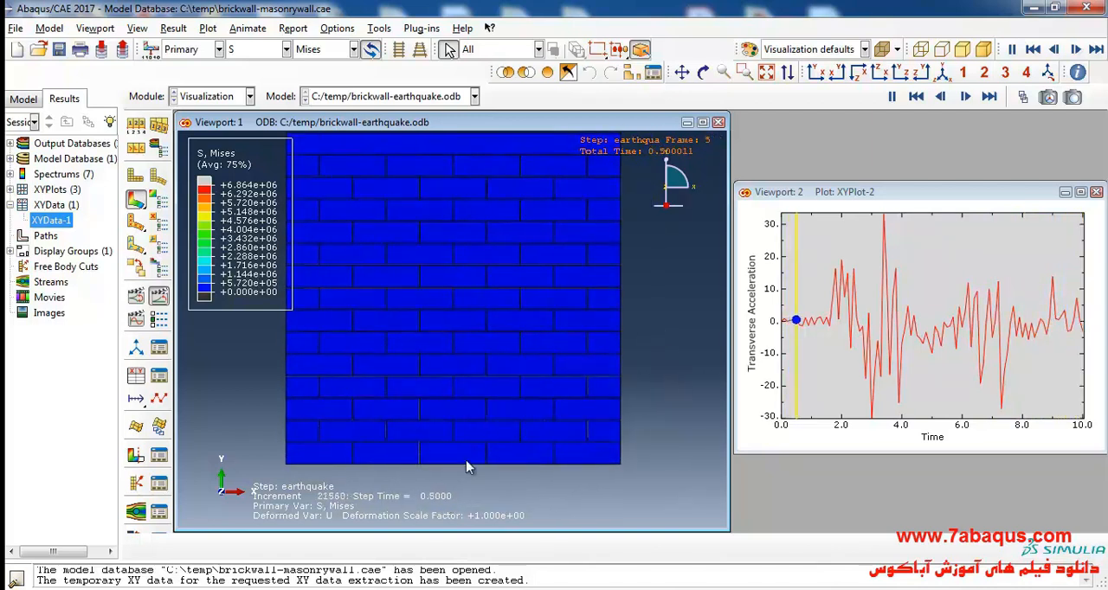
{"action": "left_click", "coordinate": [702, 72]}
{"action": "left_click_drag", "start_coordinate": [465, 299], "coordinate": [482, 436]}
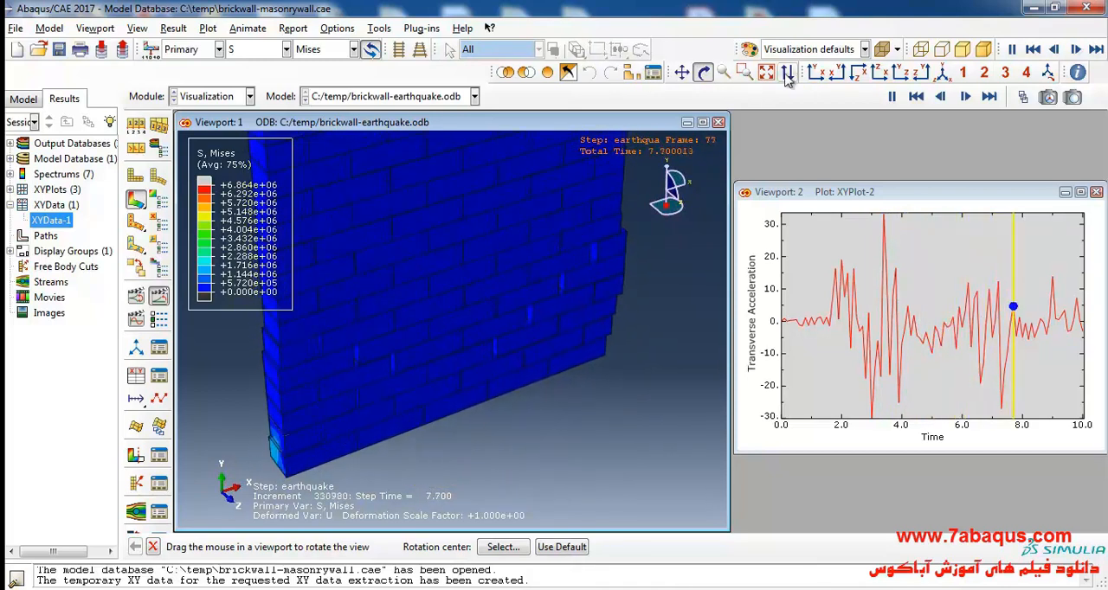
{"action": "left_click", "coordinate": [703, 75]}
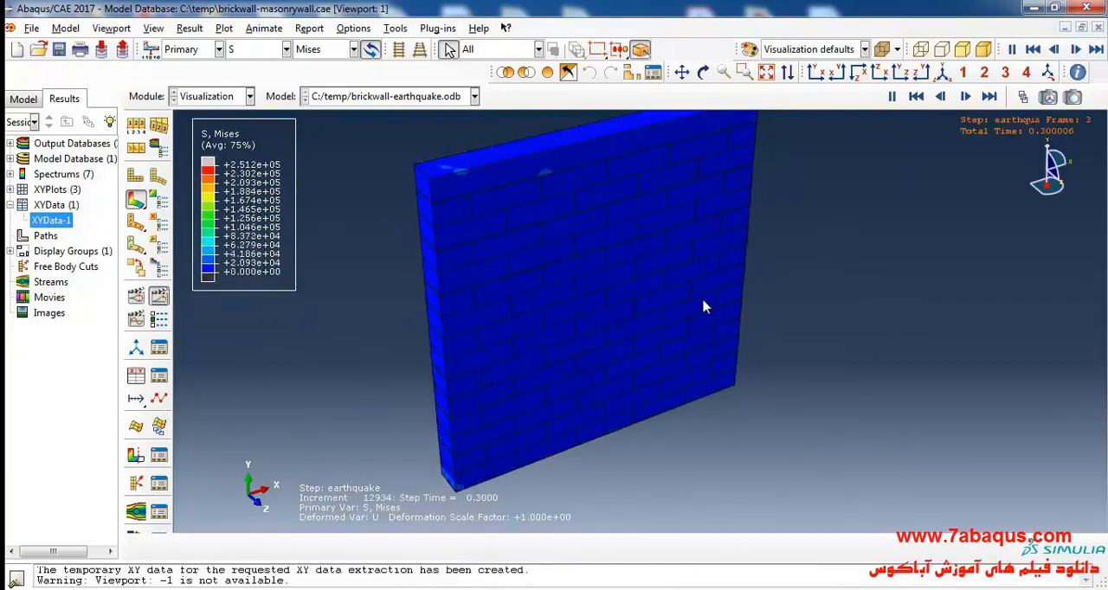
{"action": "left_click", "coordinate": [703, 72]}
{"action": "left_click_drag", "start_coordinate": [714, 408], "coordinate": [656, 477]}
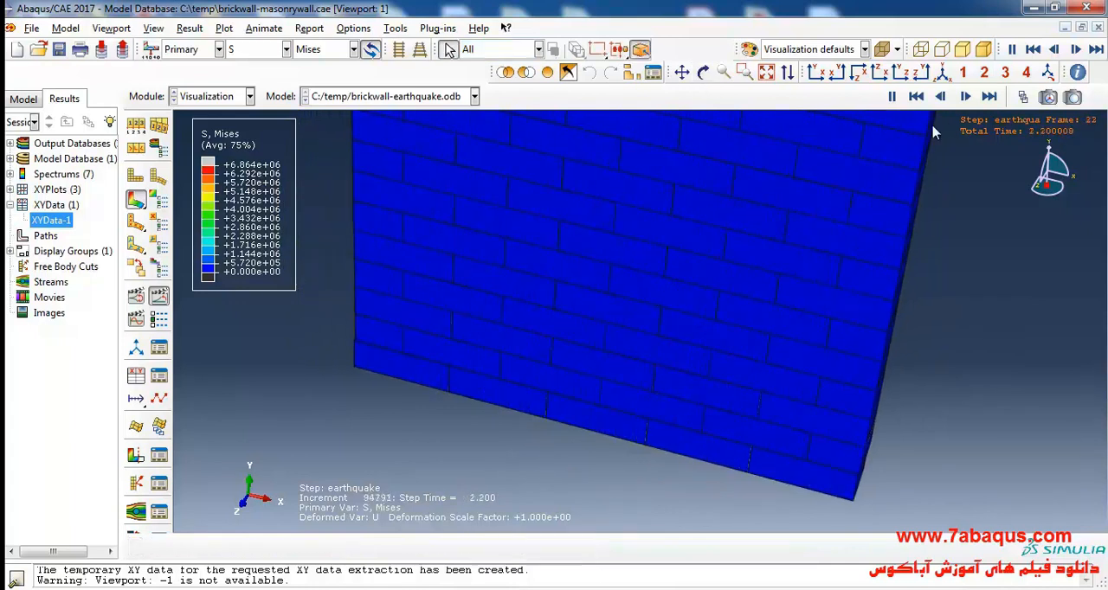
Step: Set the active frame to 77 with the Frame Selector and examine the joints in the wall's lower courses obliquely and in the front XY view
{"action": "left_click", "coordinate": [1022, 96]}
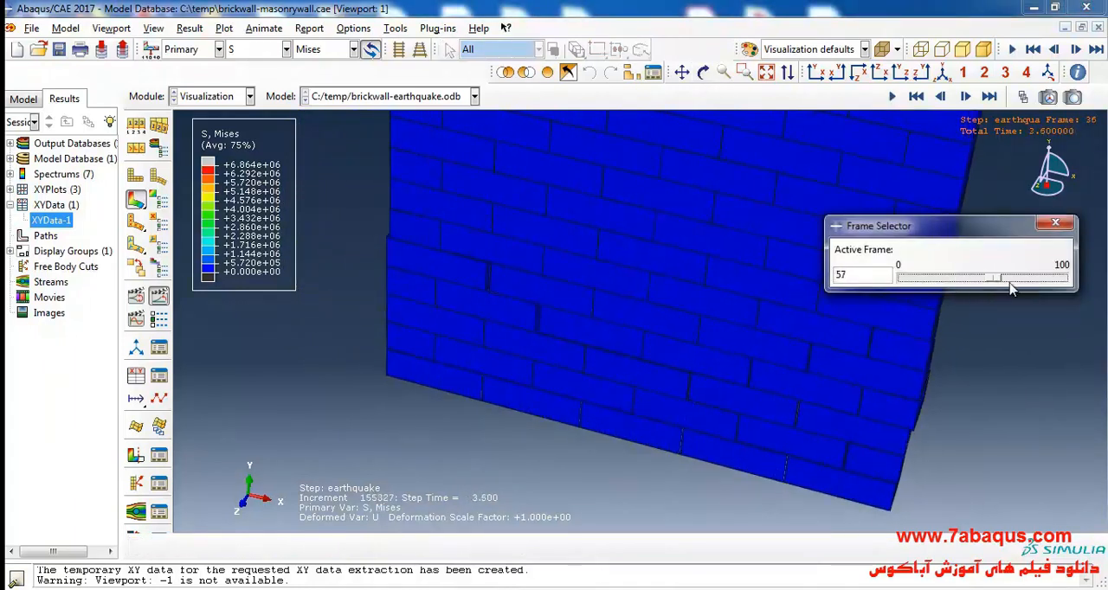
{"action": "left_click_drag", "start_coordinate": [997, 286], "coordinate": [1028, 291]}
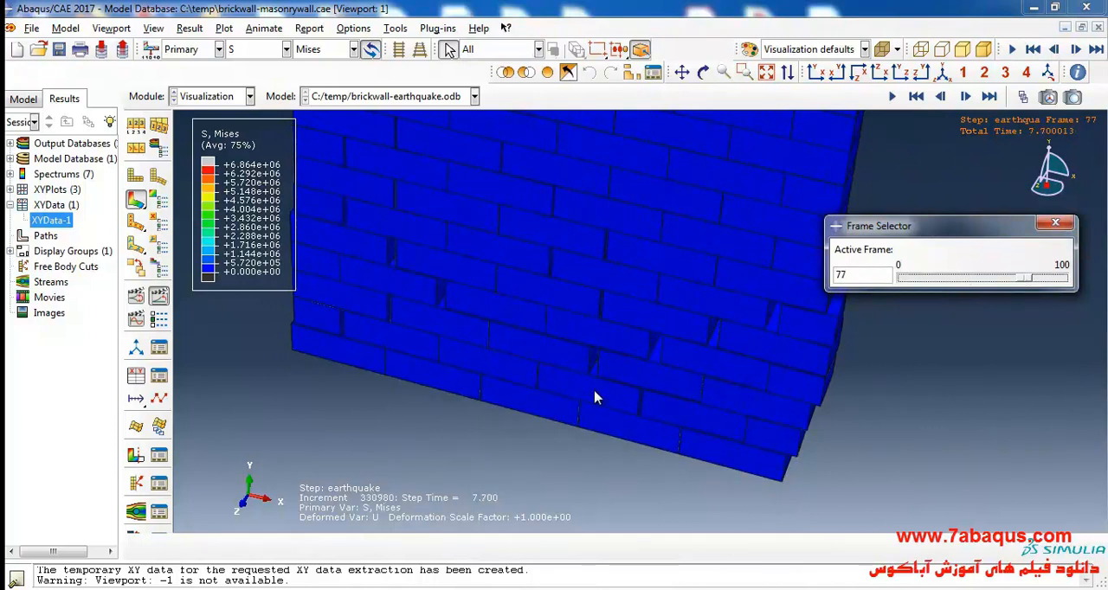
{"action": "scroll", "coordinate": [672, 321], "scroll_direction": "down", "scroll_amount": 3}
{"action": "scroll", "coordinate": [674, 332], "scroll_direction": "up", "scroll_amount": 5}
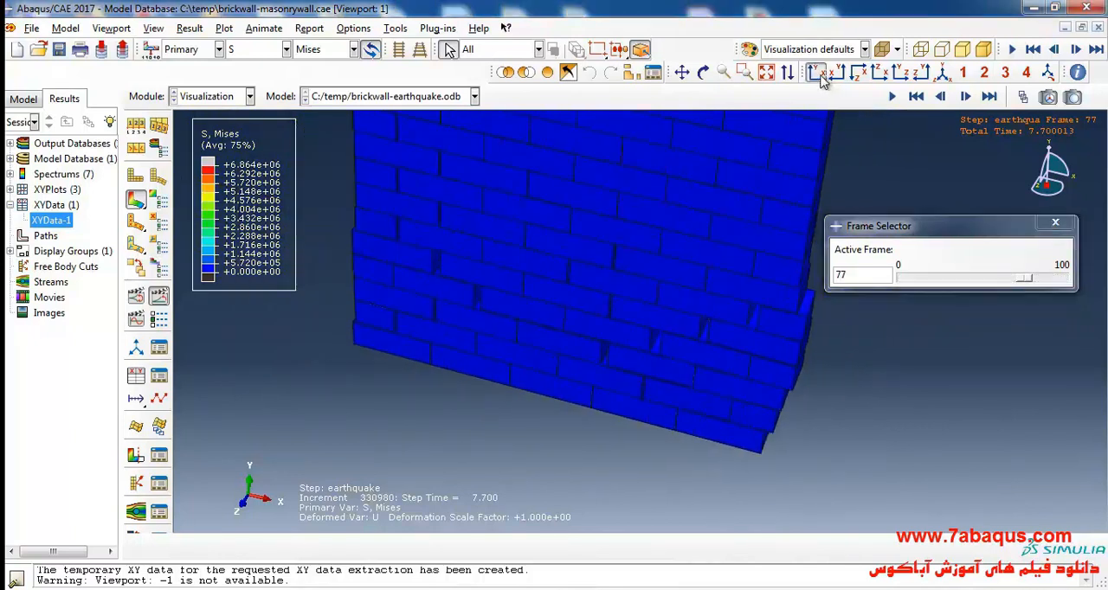
{"action": "left_click", "coordinate": [824, 76]}
{"action": "scroll", "coordinate": [658, 472], "scroll_direction": "up", "scroll_amount": 1}
{"action": "scroll", "coordinate": [667, 371], "scroll_direction": "down", "scroll_amount": 3}
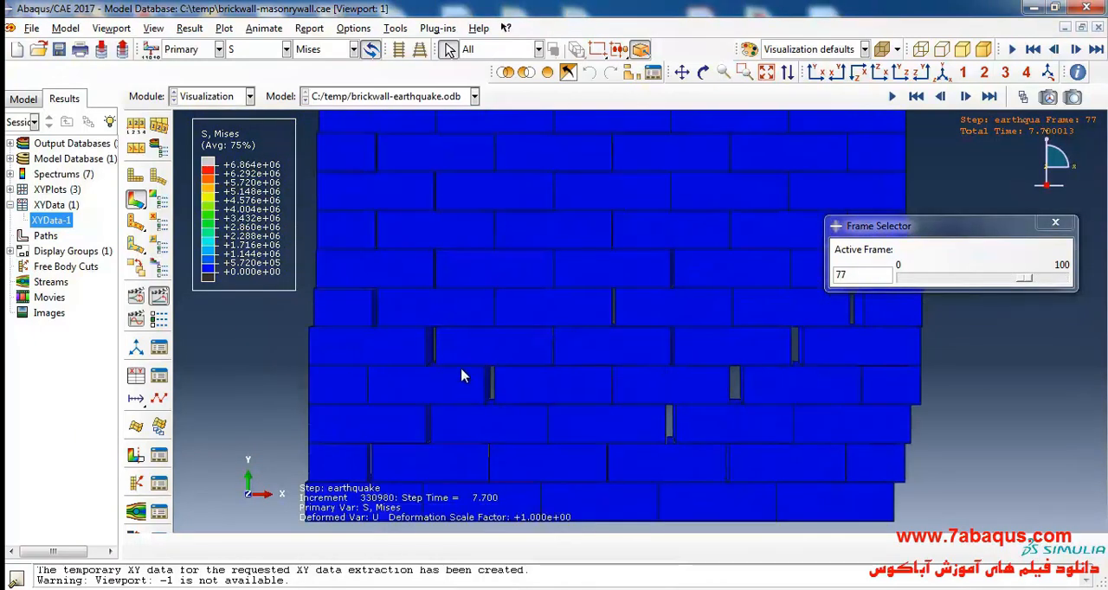
{"action": "scroll", "coordinate": [463, 396], "scroll_direction": "up", "scroll_amount": 2}
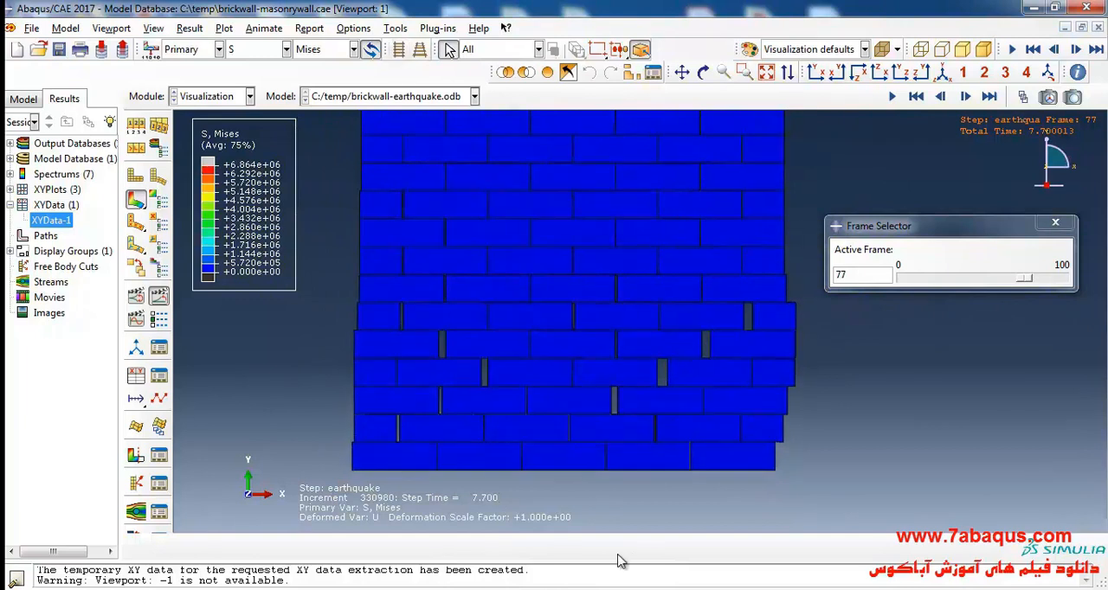
{"action": "scroll", "coordinate": [552, 482], "scroll_direction": "down", "scroll_amount": 2}
Step: Advance the result to frame 100 and examine the deformed wall from an oblique angle
{"action": "left_click_drag", "start_coordinate": [1028, 286], "coordinate": [1061, 278]}
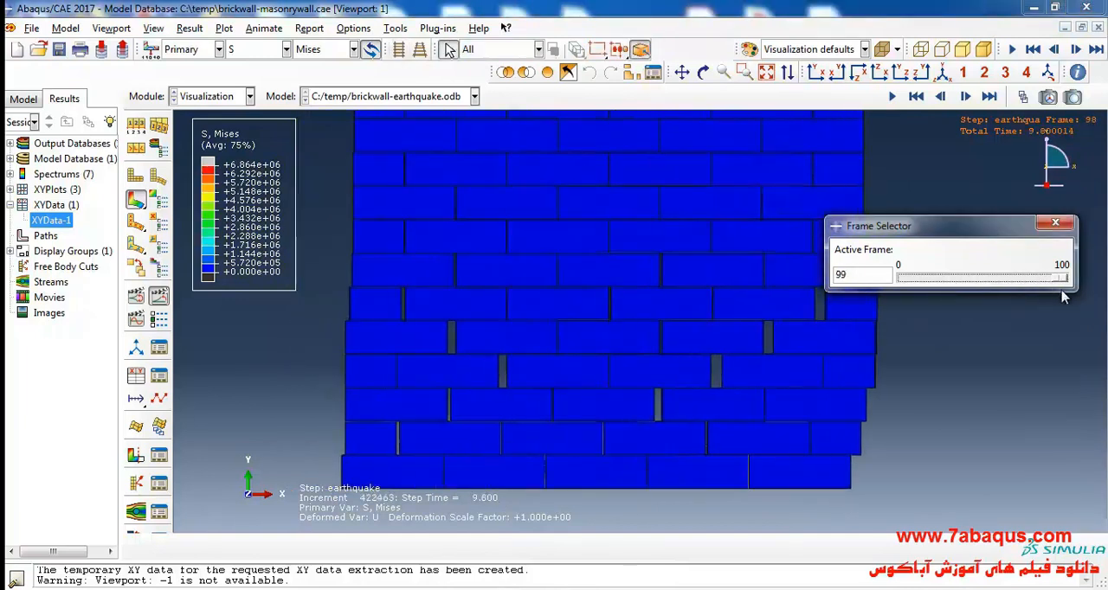
{"action": "left_click", "coordinate": [703, 72]}
{"action": "mouse_move", "coordinate": [650, 309]}
{"action": "left_mouse_down"}
{"action": "mouse_move", "coordinate": [650, 341]}
{"action": "mouse_move", "coordinate": [653, 320]}
{"action": "mouse_move", "coordinate": [769, 396]}
{"action": "mouse_move", "coordinate": [662, 294]}
{"action": "mouse_move", "coordinate": [698, 337]}
{"action": "mouse_move", "coordinate": [585, 259]}
{"action": "mouse_move", "coordinate": [623, 242]}
{"action": "mouse_move", "coordinate": [714, 367]}
{"action": "mouse_move", "coordinate": [752, 299]}
{"action": "mouse_move", "coordinate": [774, 286]}
{"action": "mouse_move", "coordinate": [663, 321]}
{"action": "left_mouse_up"}
{"action": "left_click_drag", "start_coordinate": [574, 294], "coordinate": [751, 242]}
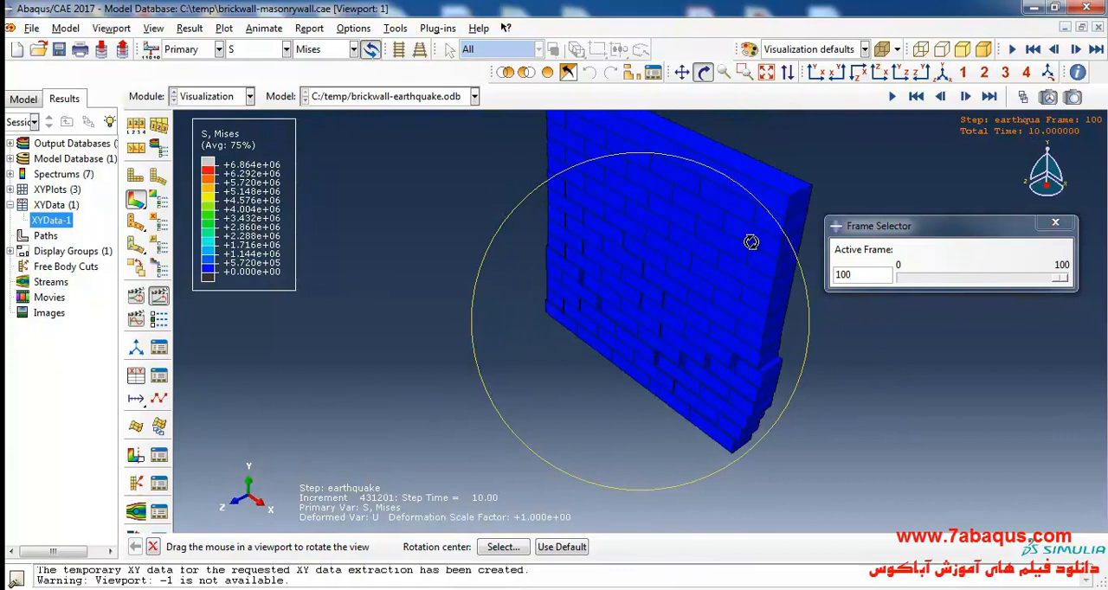
{"action": "left_click_drag", "start_coordinate": [782, 393], "coordinate": [773, 387]}
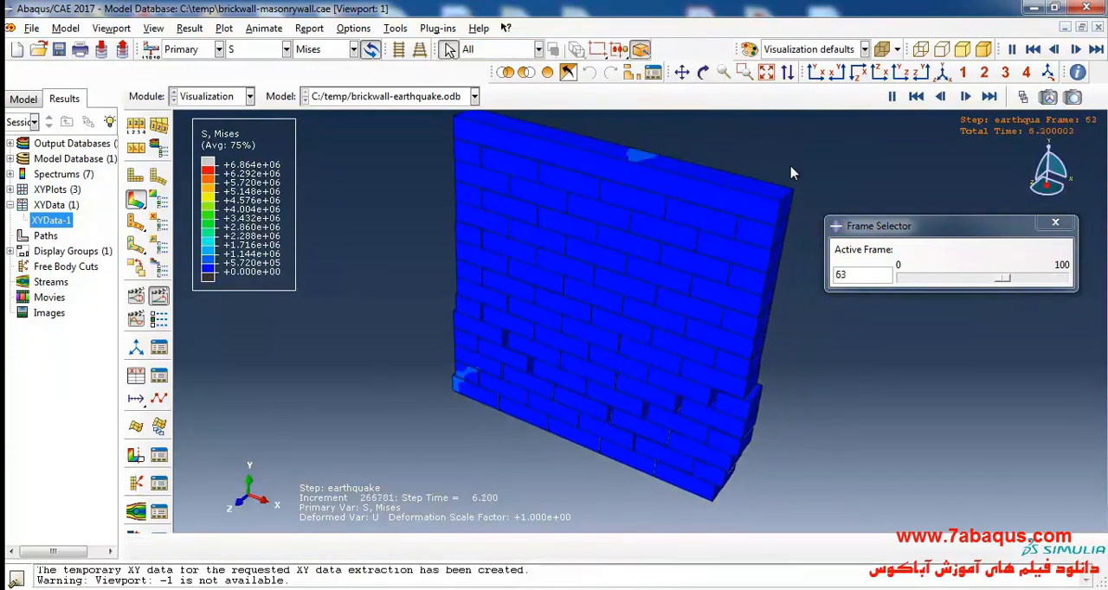
Step: Display the displacement magnitude (U) as contours on the animated wall
{"action": "left_click", "coordinate": [243, 48]}
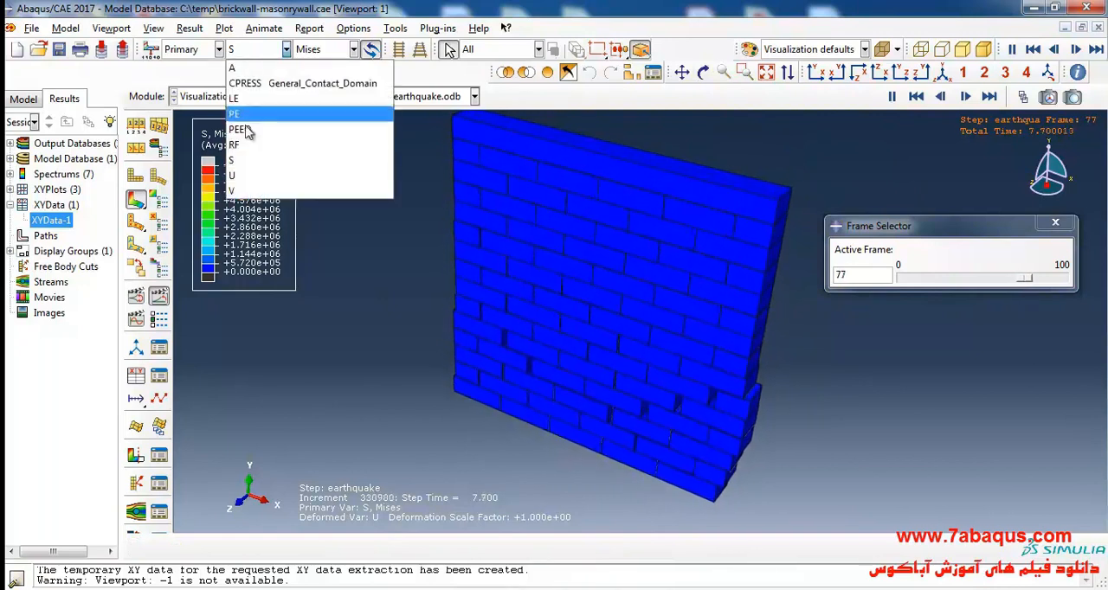
{"action": "left_click", "coordinate": [251, 168]}
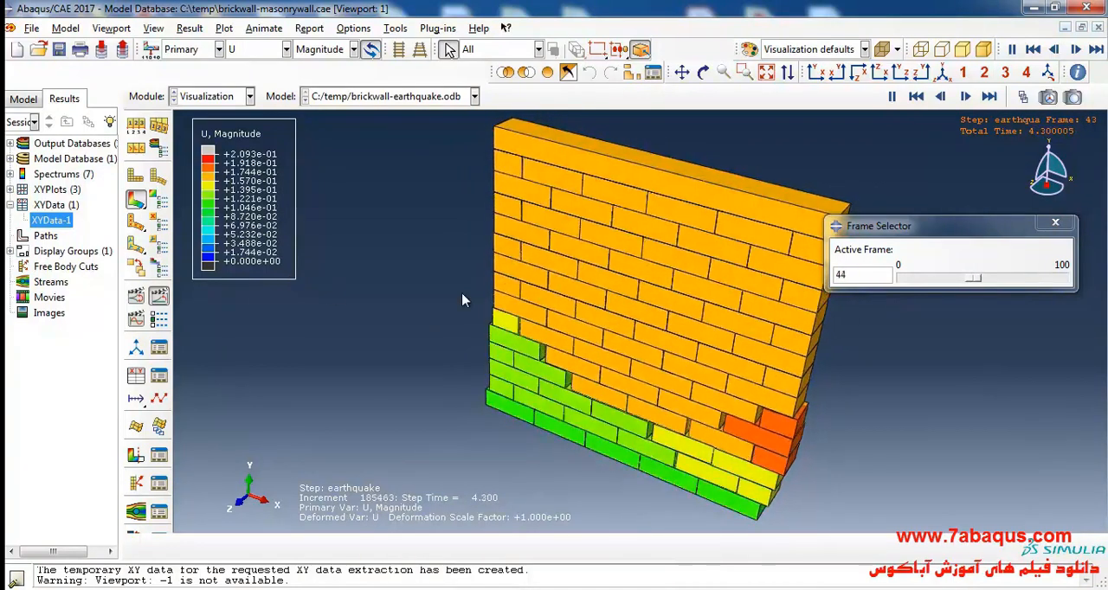
Step: Replace the displacement contours with another field output variable
{"action": "left_click", "coordinate": [258, 49]}
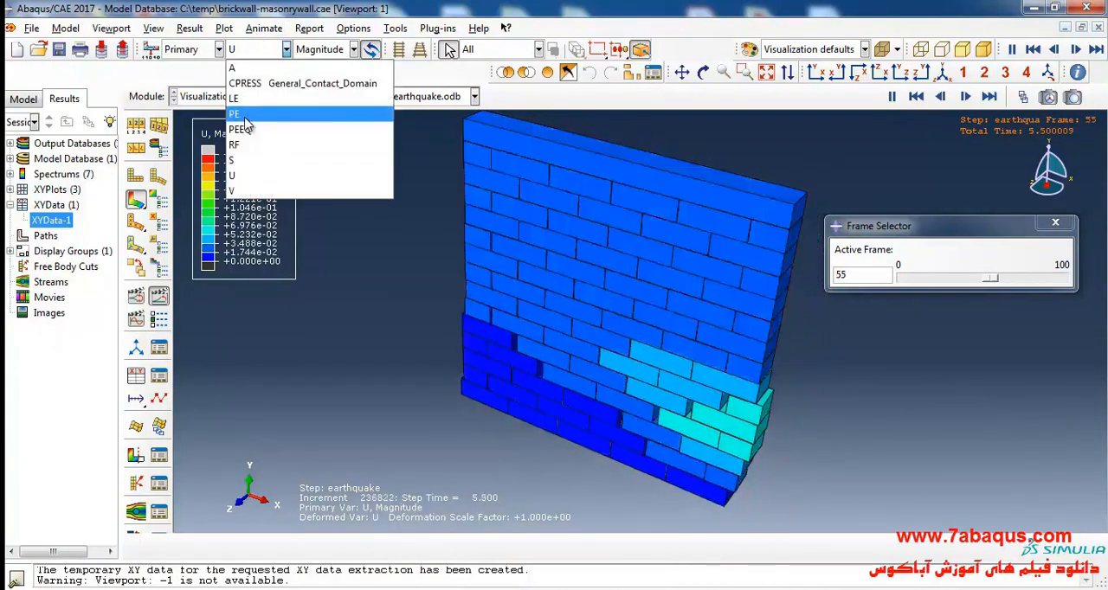